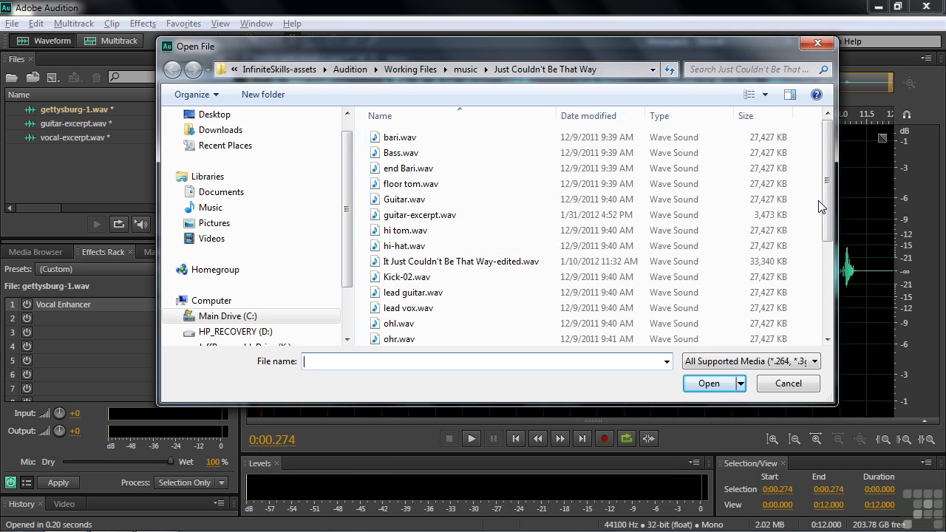
Step: Look through the Just Couldn't Be That Way and Working Files folders for source audio, and leave without opening a file
{"action": "scroll", "coordinate": [427, 281], "scroll_direction": "down", "scroll_amount": 4}
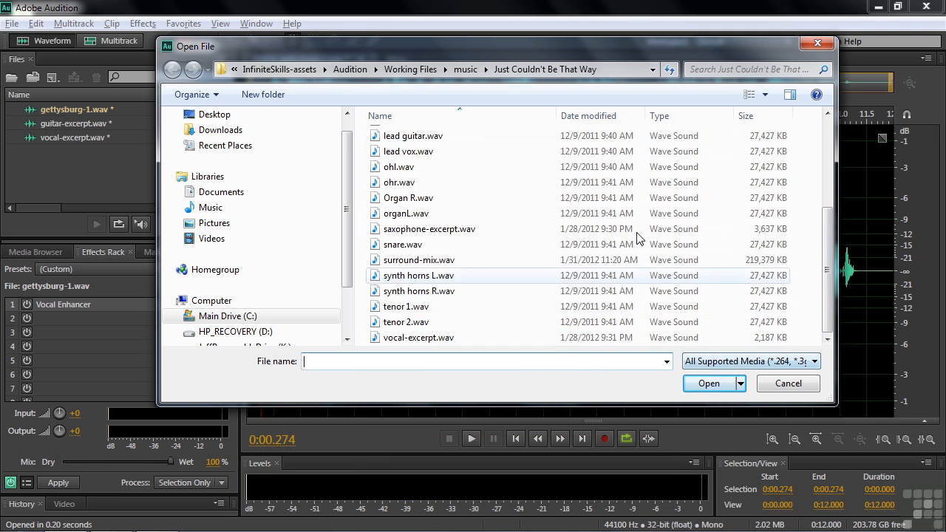
{"action": "left_click", "coordinate": [410, 69]}
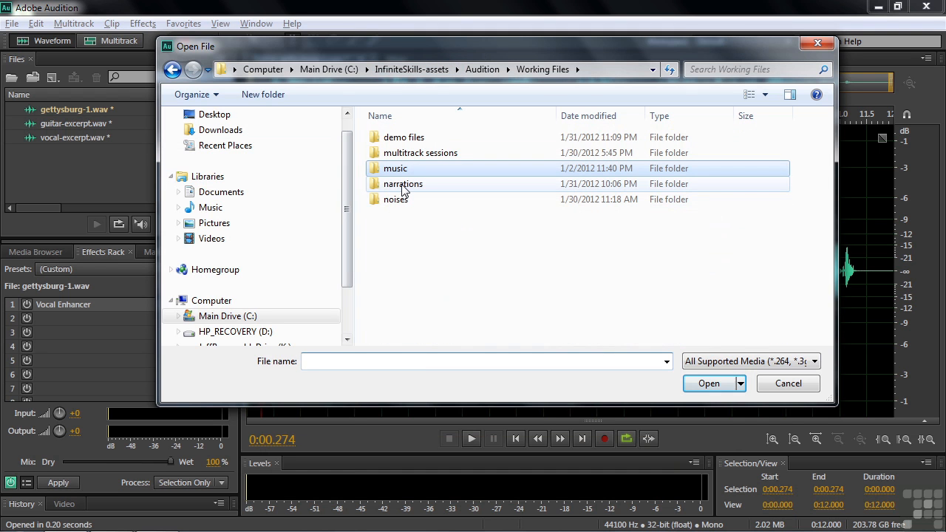
{"action": "left_click", "coordinate": [785, 391]}
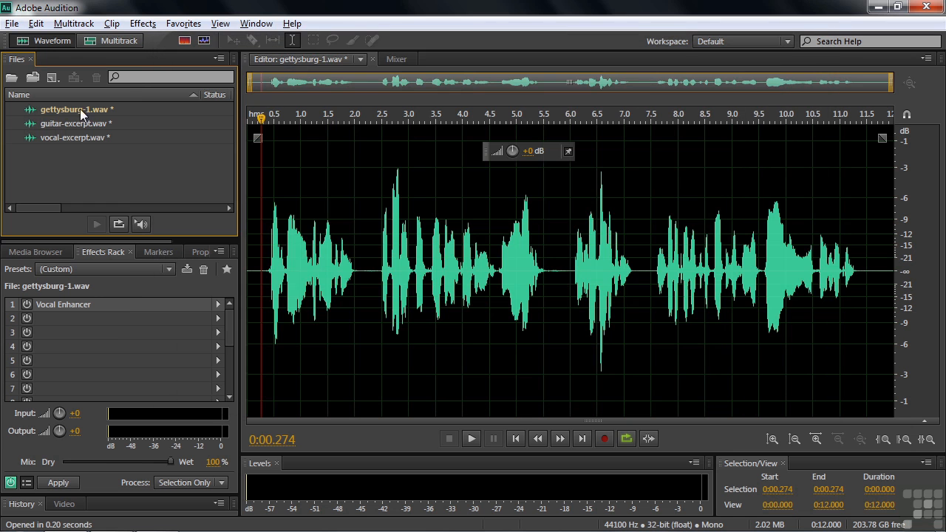
{"action": "left_click", "coordinate": [142, 23]}
{"action": "mouse_move", "coordinate": [189, 320]}
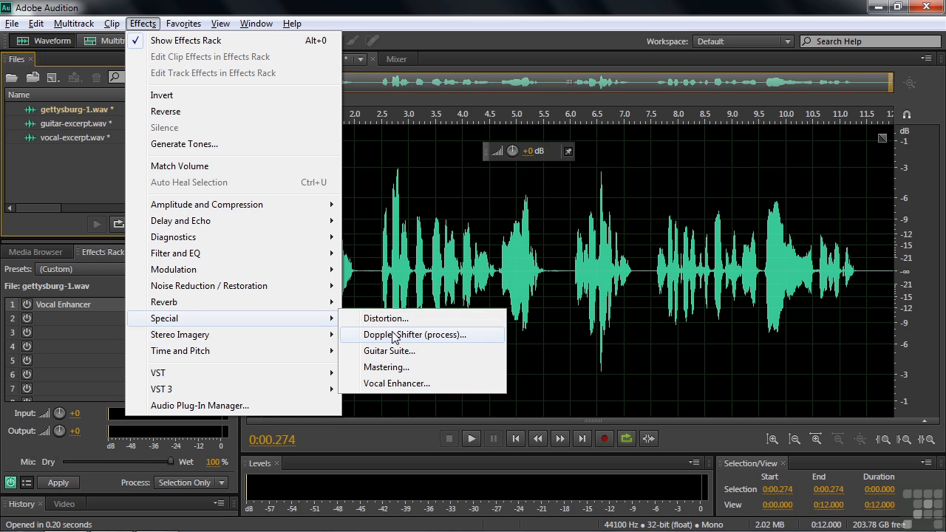
{"action": "left_click", "coordinate": [46, 348]}
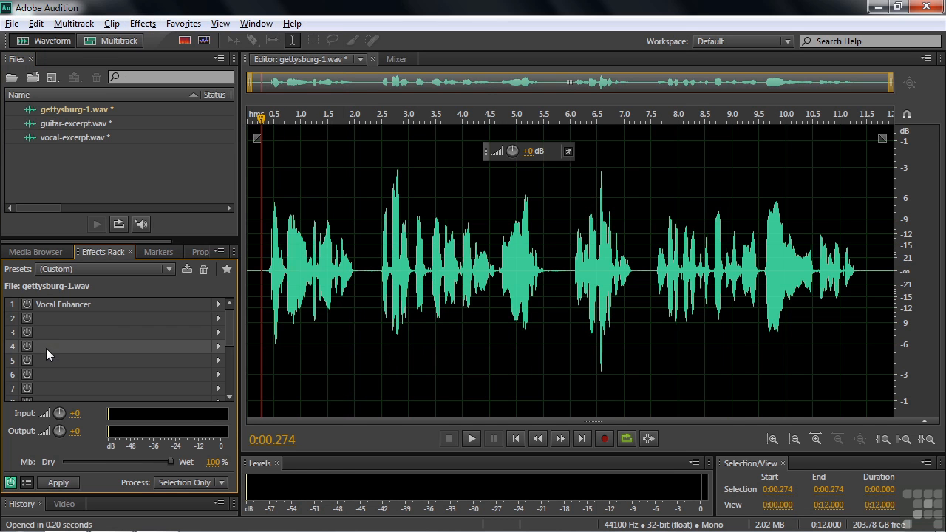
Step: Open Vocal Enhancer in slot 1 of gettysburg-1.wav's effects rack, turn it on, and move its window aside
{"action": "double_click", "coordinate": [59, 304]}
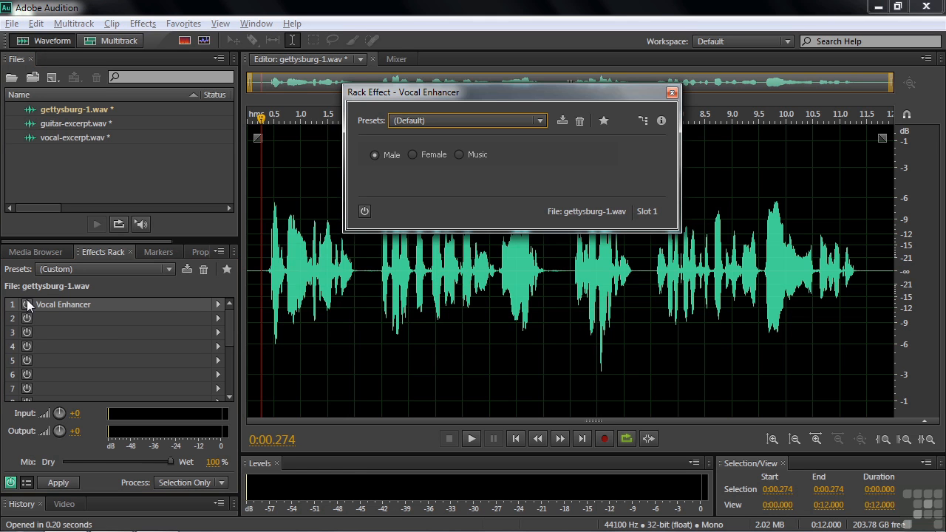
{"action": "left_click", "coordinate": [27, 307]}
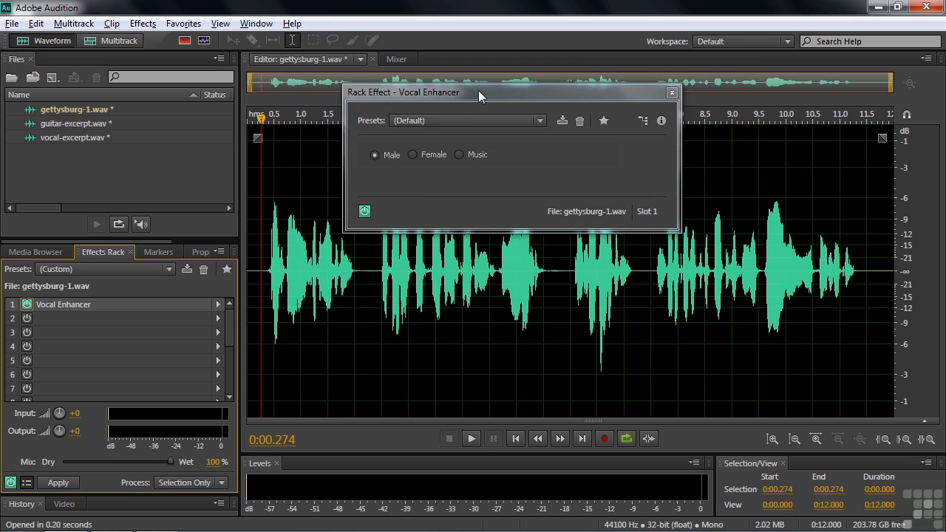
{"action": "left_click_drag", "start_coordinate": [477, 90], "coordinate": [546, 72]}
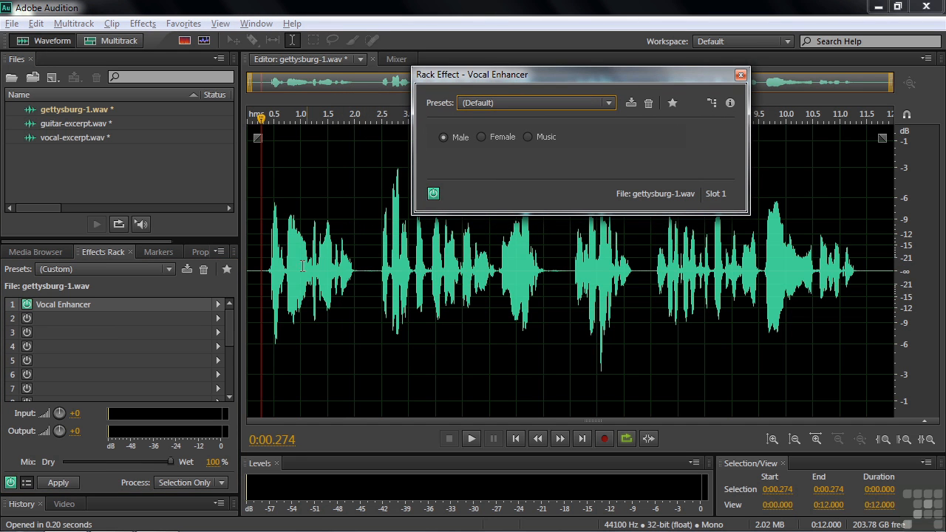
Step: Play gettysburg-1.wav from about 0.288 s, switching Vocal Enhancer off and back on to compare the sound
{"action": "left_click", "coordinate": [262, 270]}
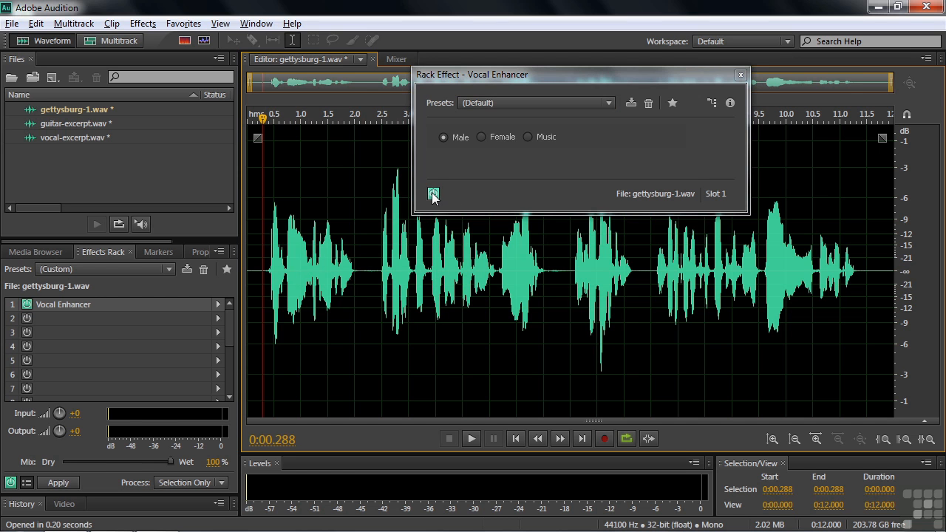
{"action": "key", "text": "space"}
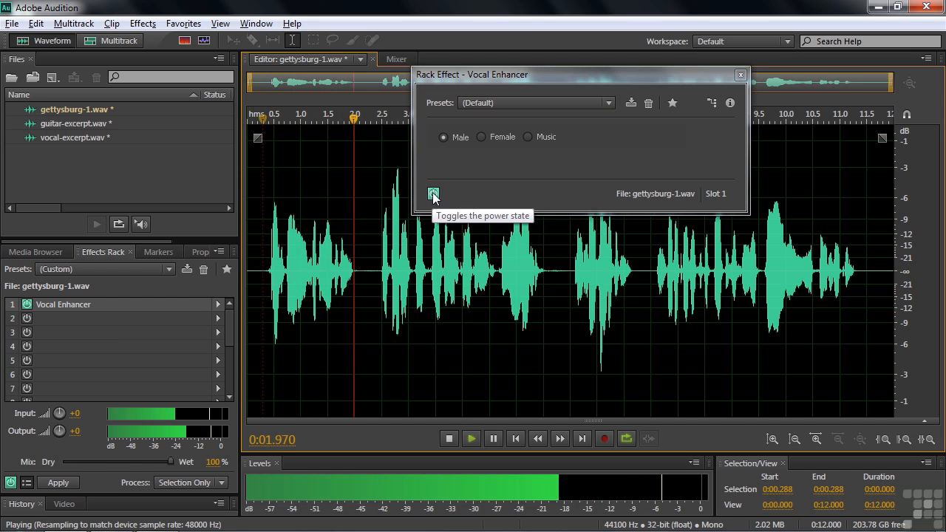
{"action": "left_click", "coordinate": [433, 194]}
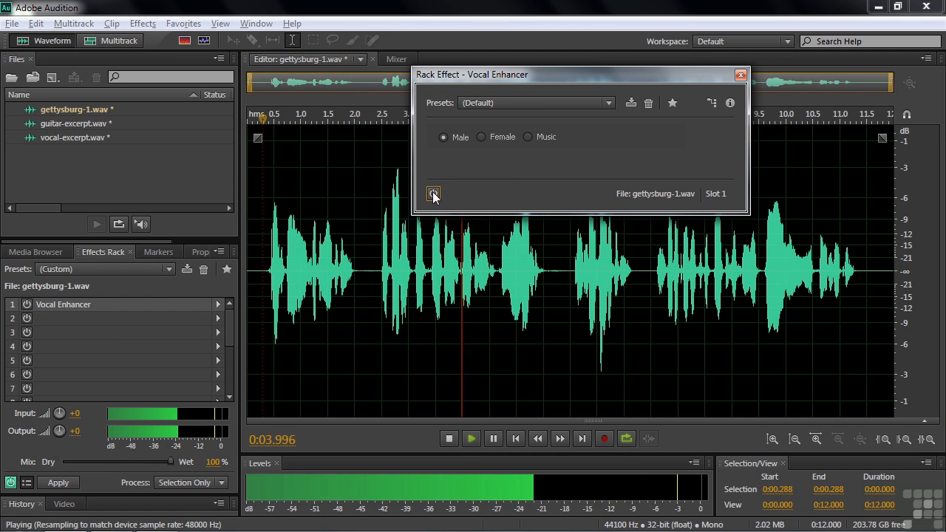
{"action": "left_click", "coordinate": [433, 194]}
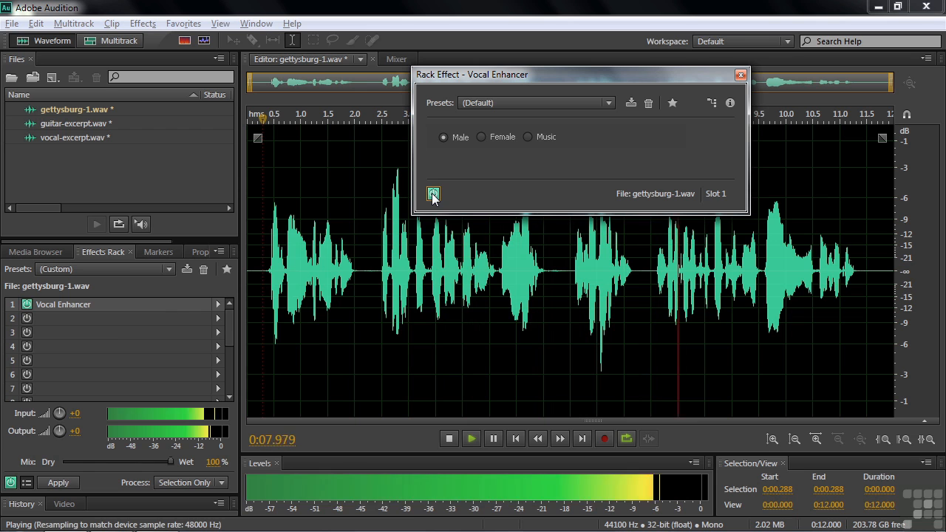
{"action": "key", "text": "space"}
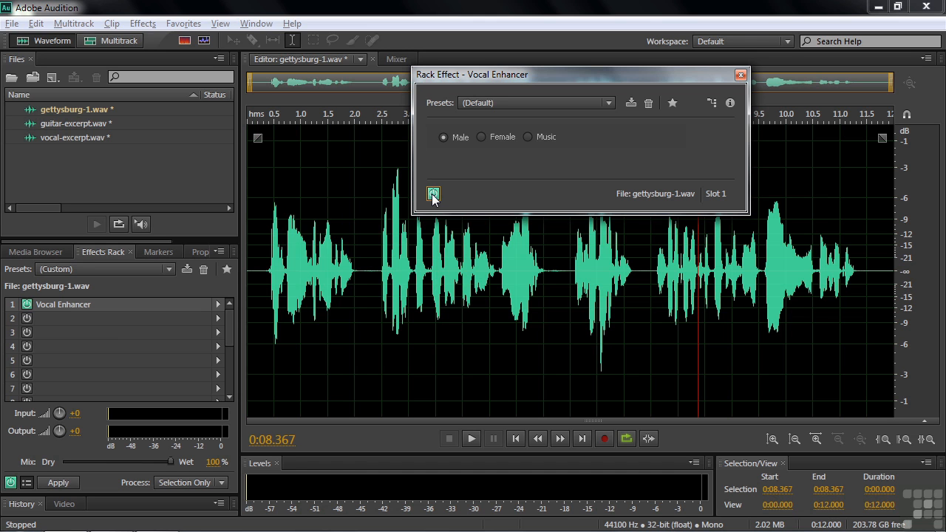
Step: Replay a short passage of the narration from about 5.129 s with Vocal Enhancer on
{"action": "left_click", "coordinate": [544, 264]}
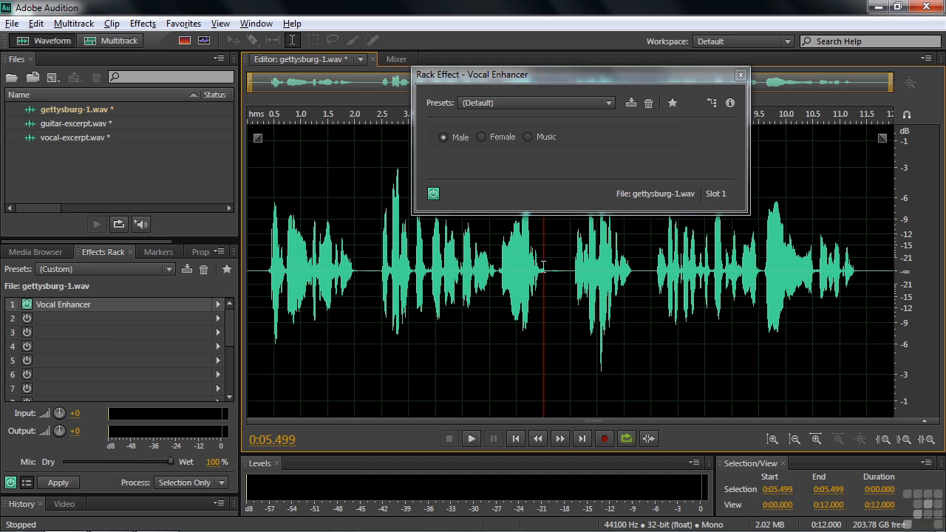
{"action": "left_click", "coordinate": [523, 271]}
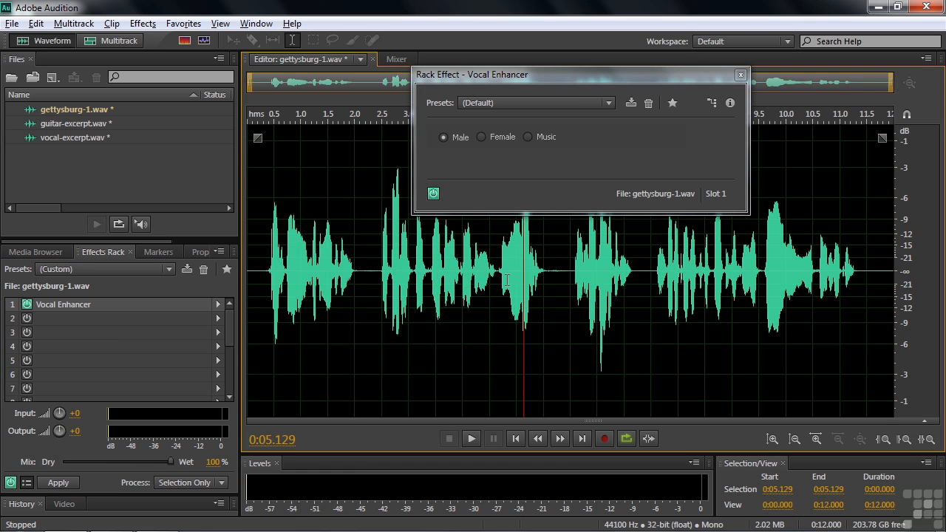
{"action": "key", "text": "space"}
{"action": "key", "text": "space"}
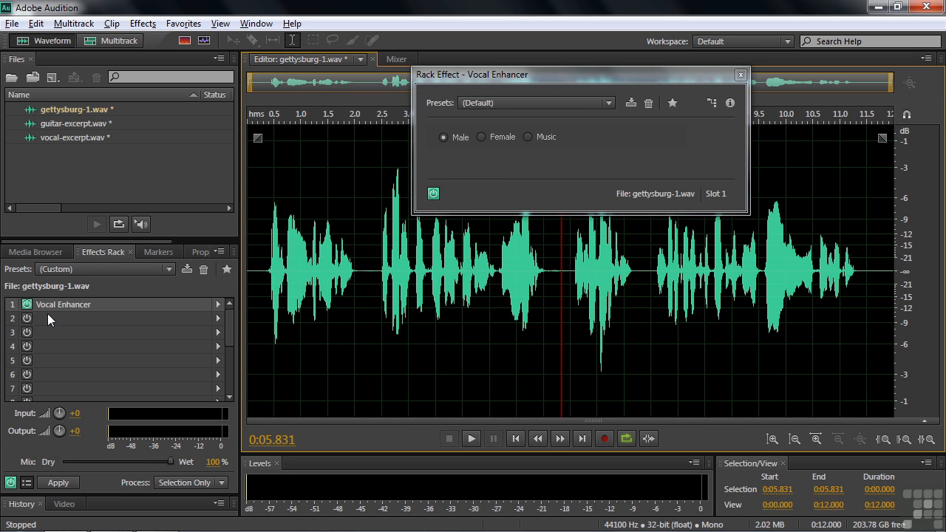
Step: Switch to vocal-excerpt.wav, turn on its Vocal Enhancer, and apply the Female preset with the playhead near the start
{"action": "left_click", "coordinate": [51, 139]}
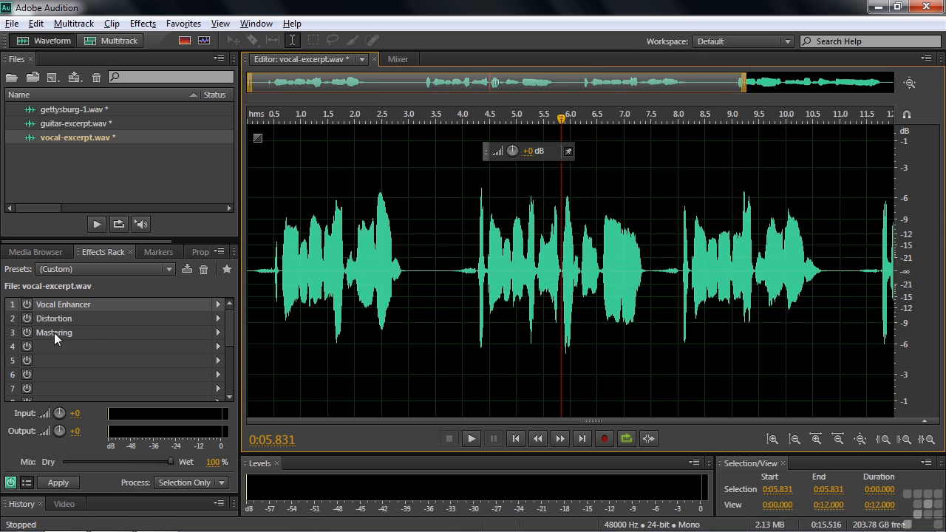
{"action": "double_click", "coordinate": [60, 305]}
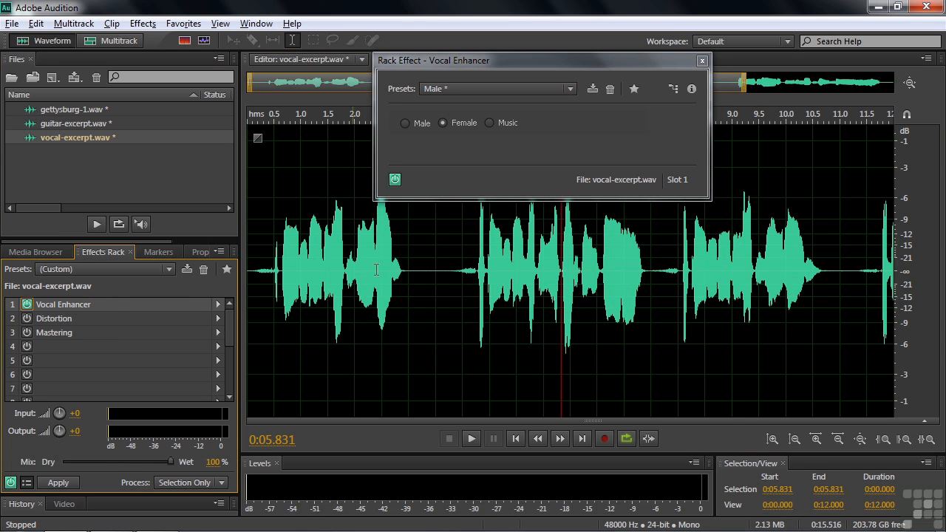
{"action": "left_click", "coordinate": [250, 271]}
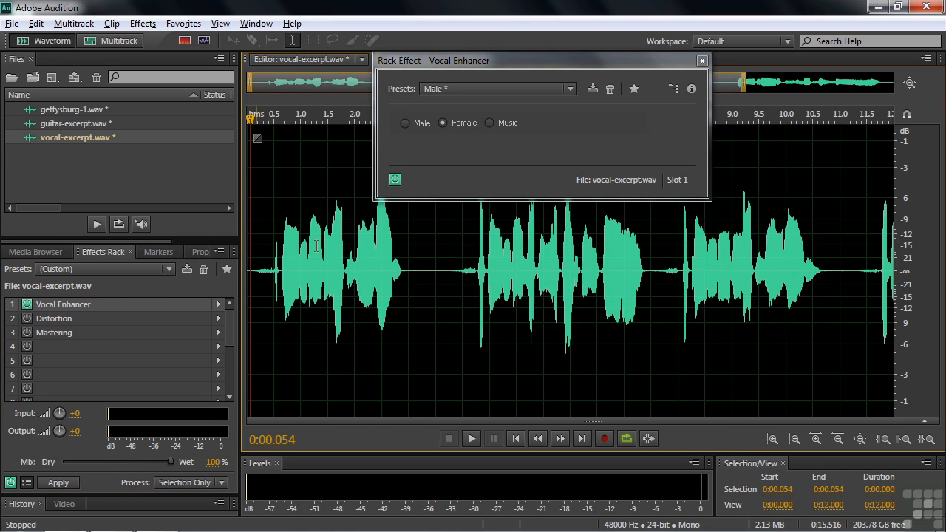
{"action": "left_click", "coordinate": [570, 89]}
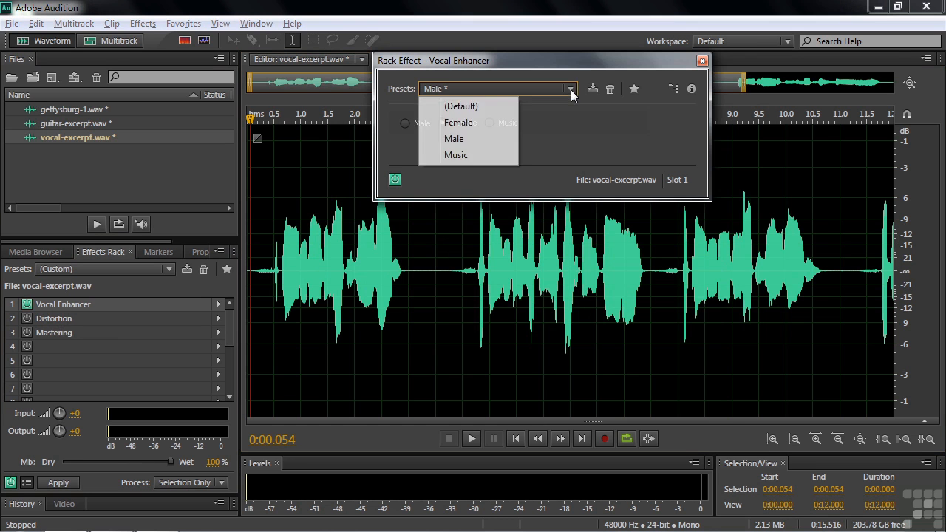
{"action": "left_click", "coordinate": [464, 122]}
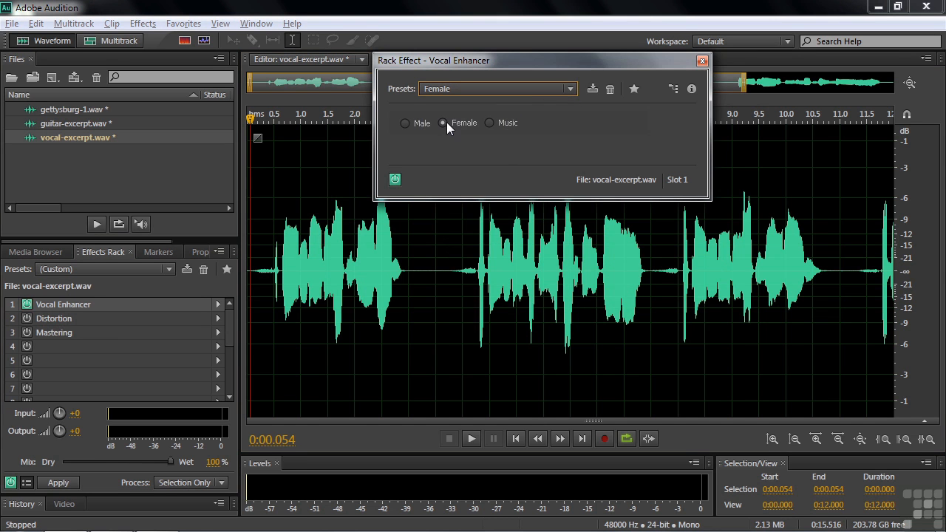
Step: Play vocal-excerpt.wav while switching Vocal Enhancer off and back on to compare the Female setting
{"action": "key", "text": "space"}
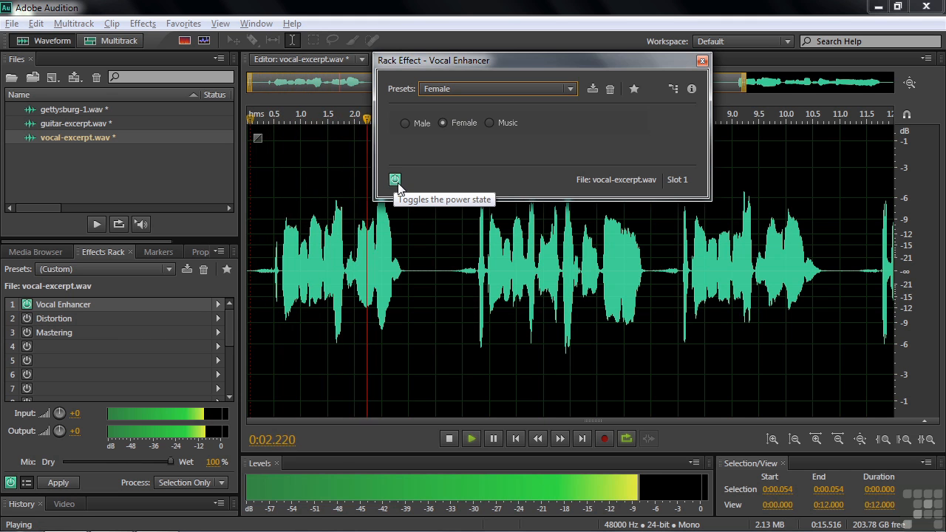
{"action": "left_click", "coordinate": [395, 180]}
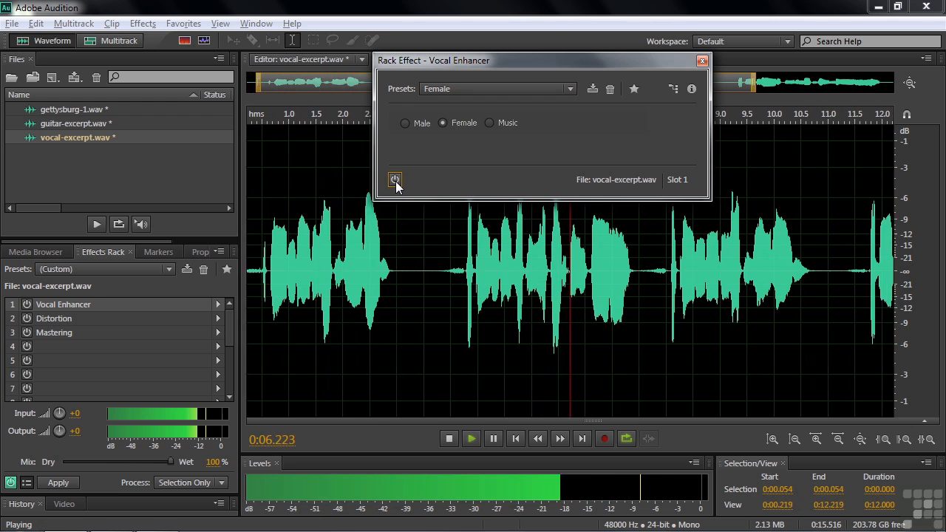
{"action": "left_click", "coordinate": [395, 180]}
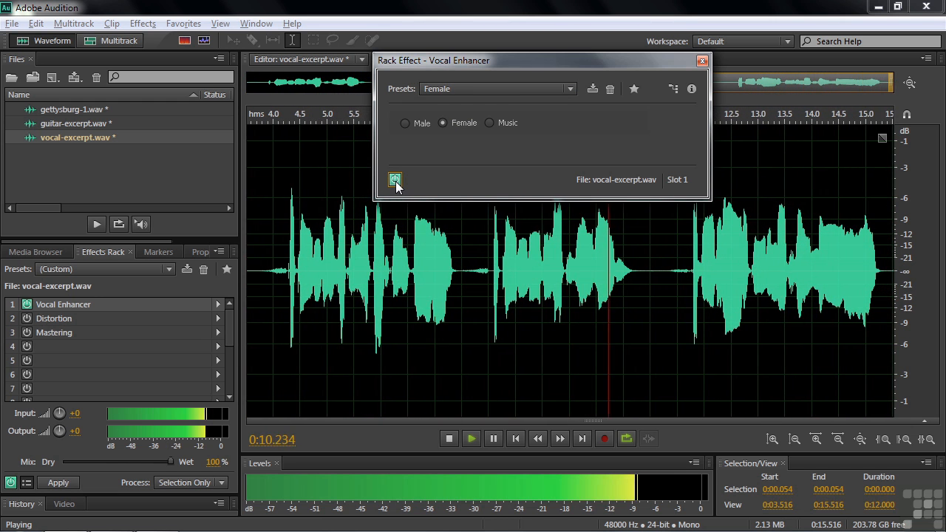
{"action": "key", "text": "space"}
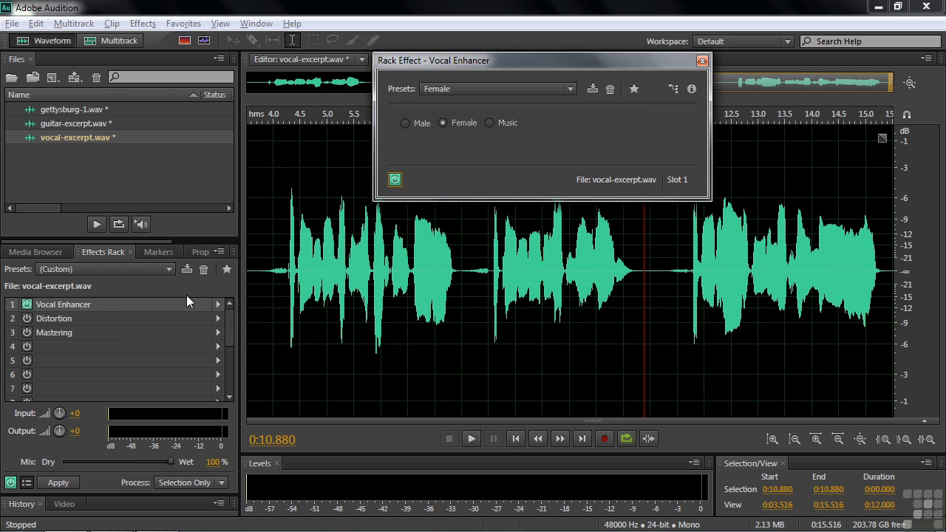
Step: Turn off Vocal Enhancer for vocal-excerpt.wav and open the Distortion effect in slot 2, switched on
{"action": "left_click", "coordinate": [26, 304]}
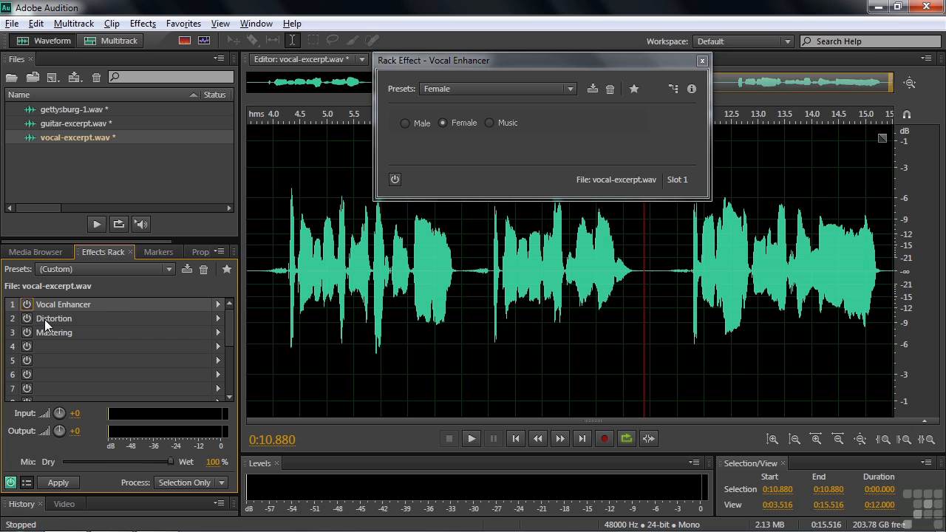
{"action": "double_click", "coordinate": [44, 319]}
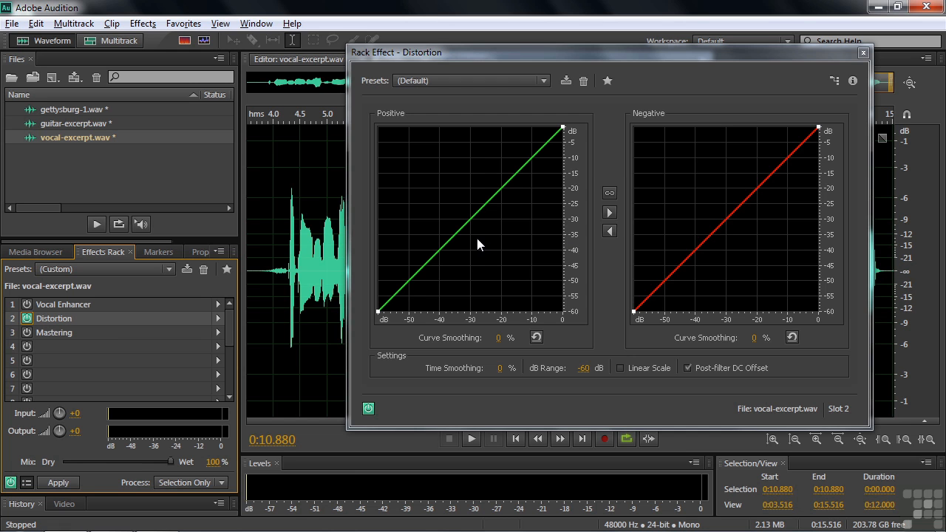
Step: During playback from about 3.831 s, bend Distortion's positive curve up to about -27 dB and the negative curve down to about -39 dB near their middles
{"action": "left_click", "coordinate": [265, 260]}
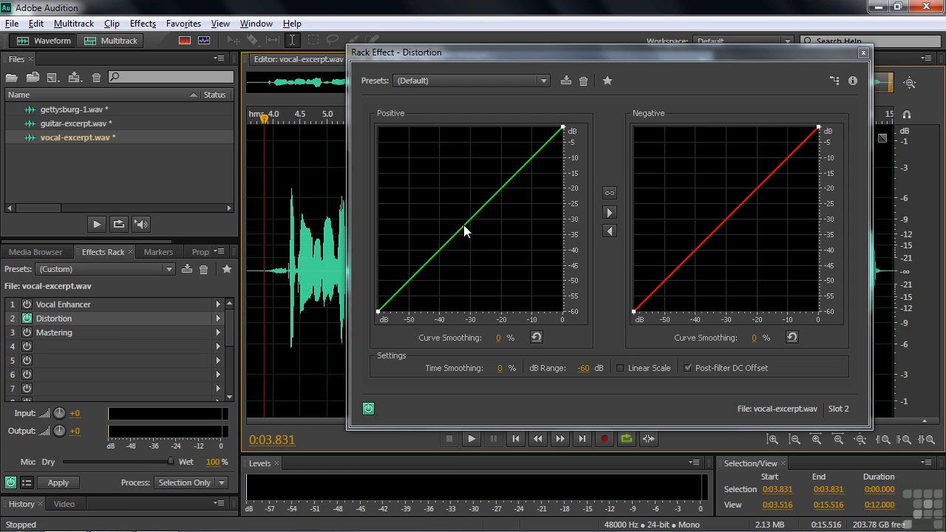
{"action": "key", "text": "space"}
{"action": "left_click_drag", "start_coordinate": [463, 225], "coordinate": [449, 211]}
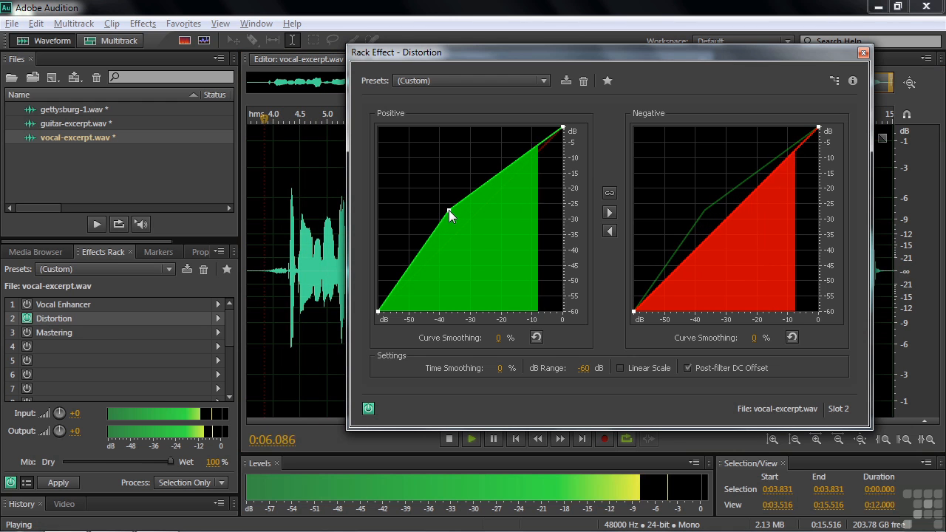
{"action": "left_click", "coordinate": [714, 232]}
{"action": "left_click_drag", "start_coordinate": [714, 232], "coordinate": [728, 246]}
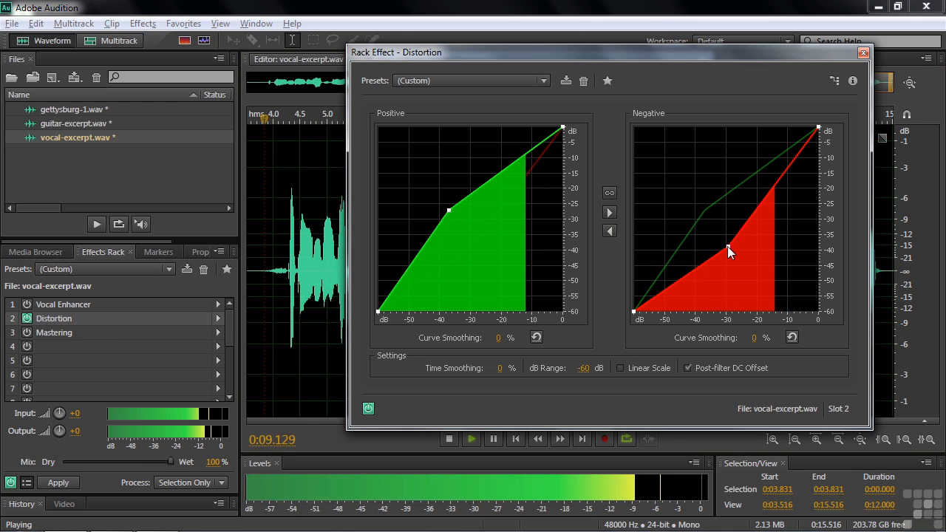
{"action": "key", "text": "space"}
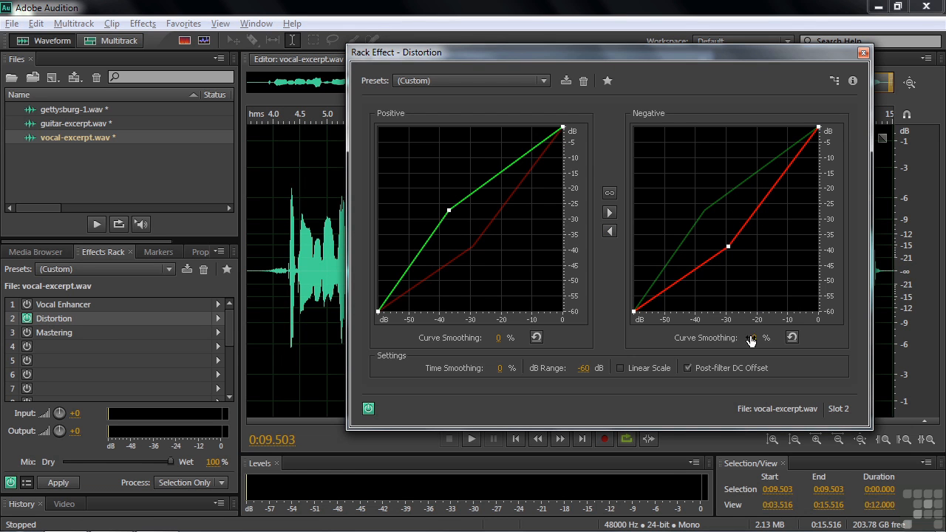
Step: Set Distortion's curve smoothing to 26% for negative and 44% for positive, and play the vocal to hear it
{"action": "left_click_drag", "start_coordinate": [752, 337], "coordinate": [773, 338]}
{"action": "left_click_drag", "start_coordinate": [498, 338], "coordinate": [536, 339]}
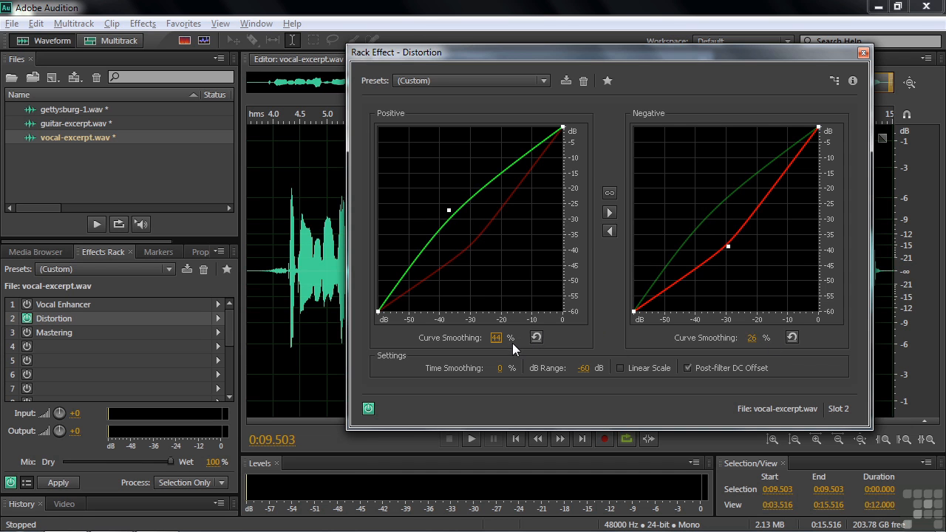
{"action": "key", "text": "space"}
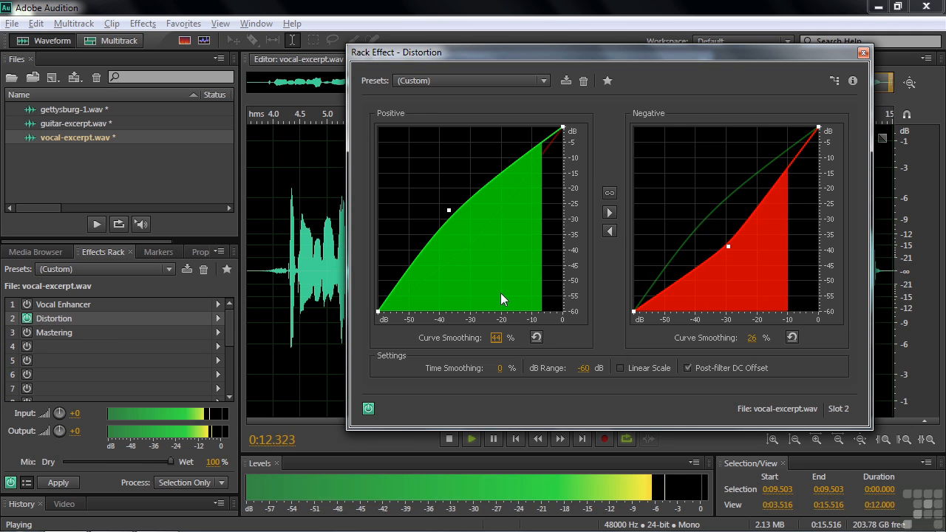
{"action": "key", "text": "space"}
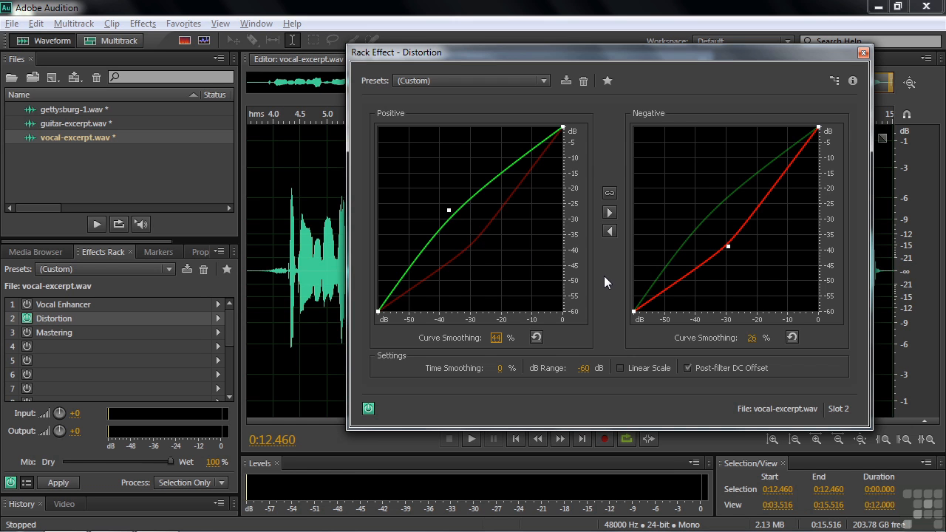
Step: Try the Infinite Distortion preset, switch Distortion to Maximum Pain for vocal-excerpt.wav, and close the effect window
{"action": "left_click", "coordinate": [544, 80]}
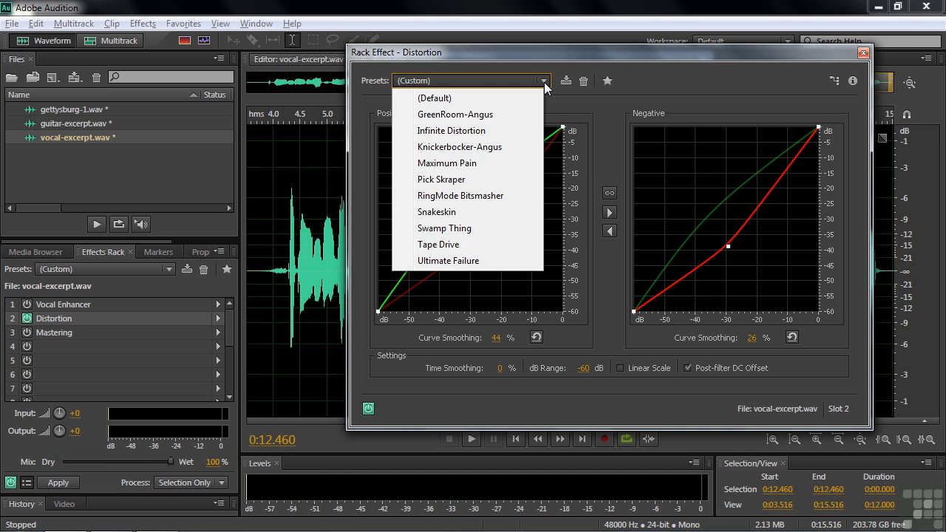
{"action": "left_click", "coordinate": [484, 131]}
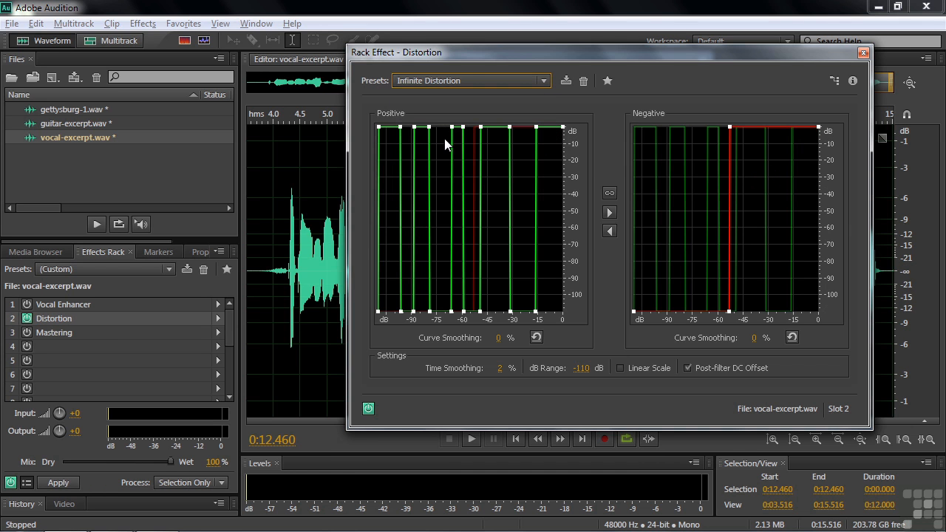
{"action": "left_click", "coordinate": [546, 82]}
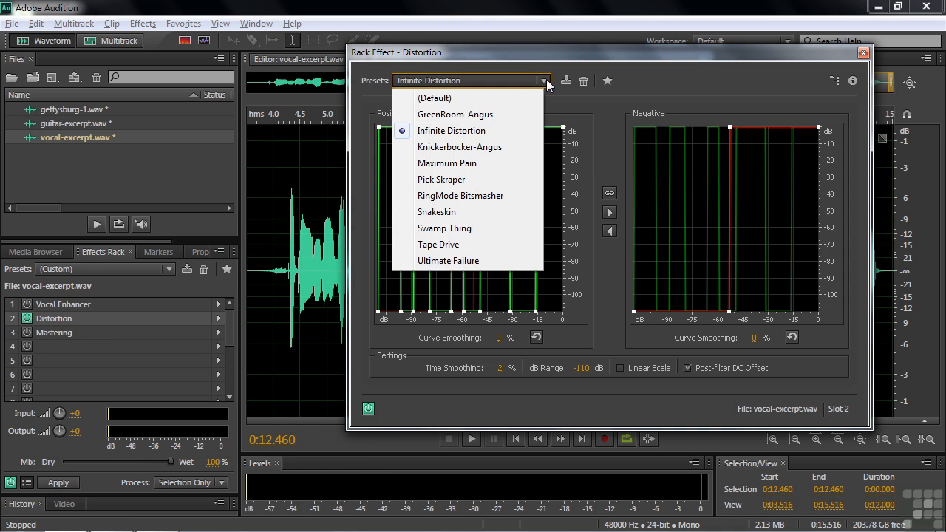
{"action": "left_click", "coordinate": [474, 163]}
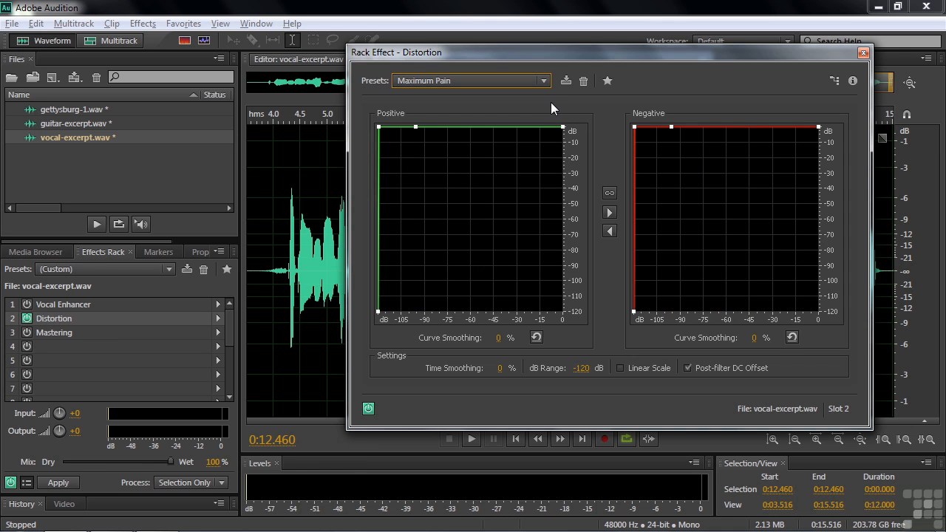
{"action": "left_click", "coordinate": [545, 82]}
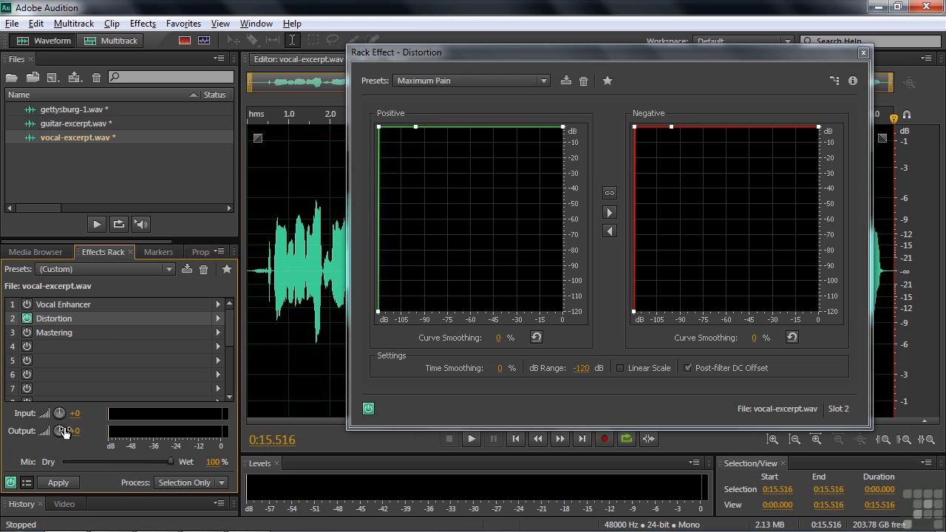
{"action": "left_click", "coordinate": [863, 53]}
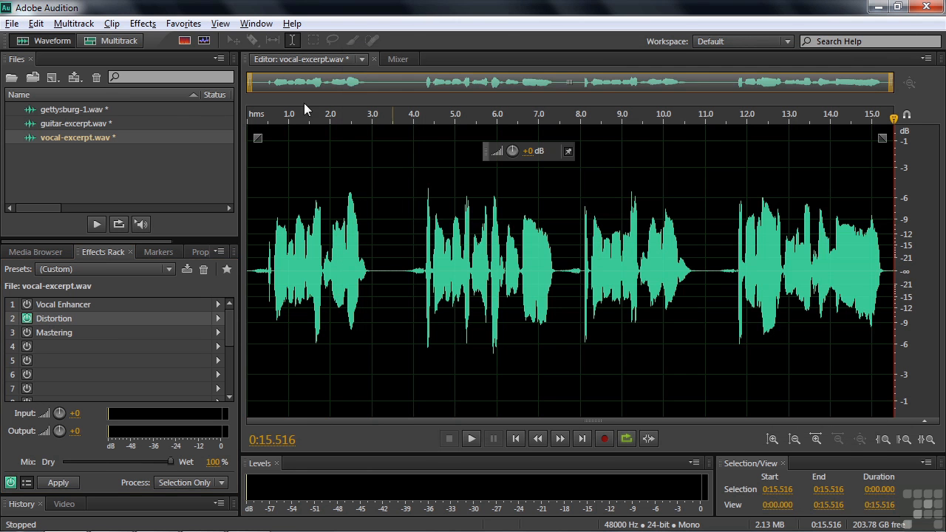
Step: Open guitar-excerpt.wav, open its Distortion effect in slot 1 switched on, and load the Pick Skraper preset
{"action": "double_click", "coordinate": [53, 126]}
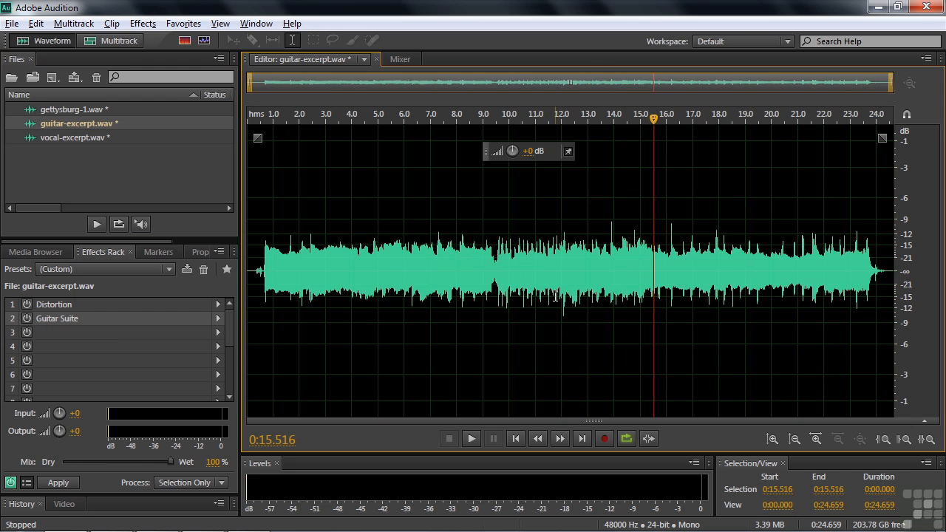
{"action": "double_click", "coordinate": [48, 303]}
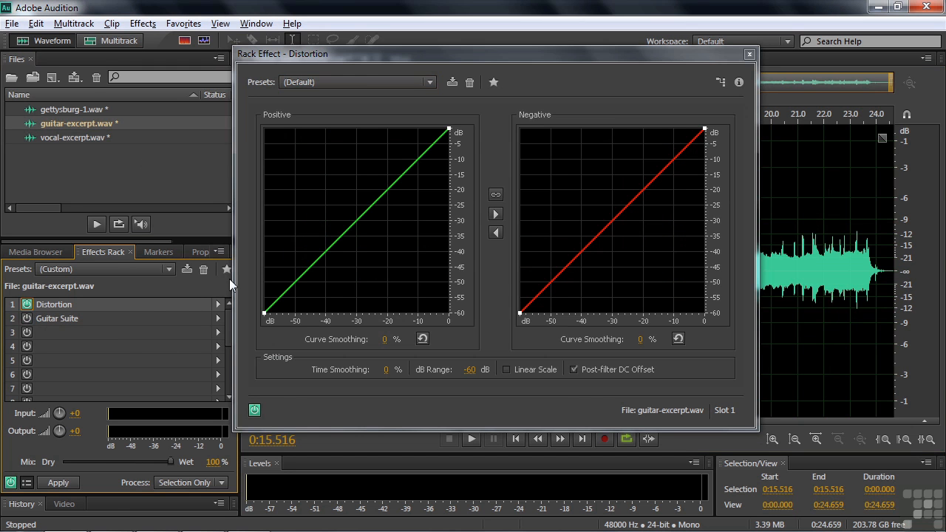
{"action": "left_click", "coordinate": [429, 81]}
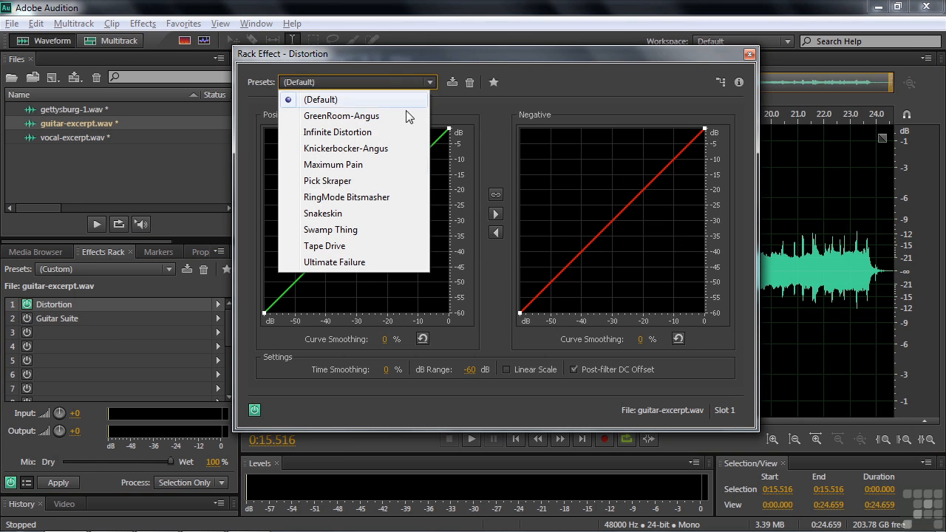
{"action": "left_click", "coordinate": [336, 184]}
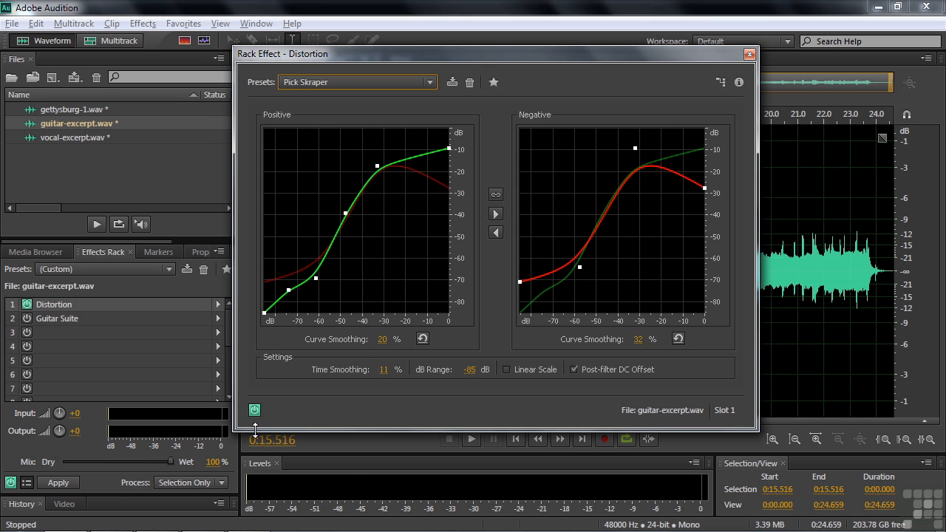
Step: Lower the rack's output level to -16.8 dB, play the guitar through Distortion, and raise the output to -8.4 dB
{"action": "left_click_drag", "start_coordinate": [59, 432], "coordinate": [16, 433]}
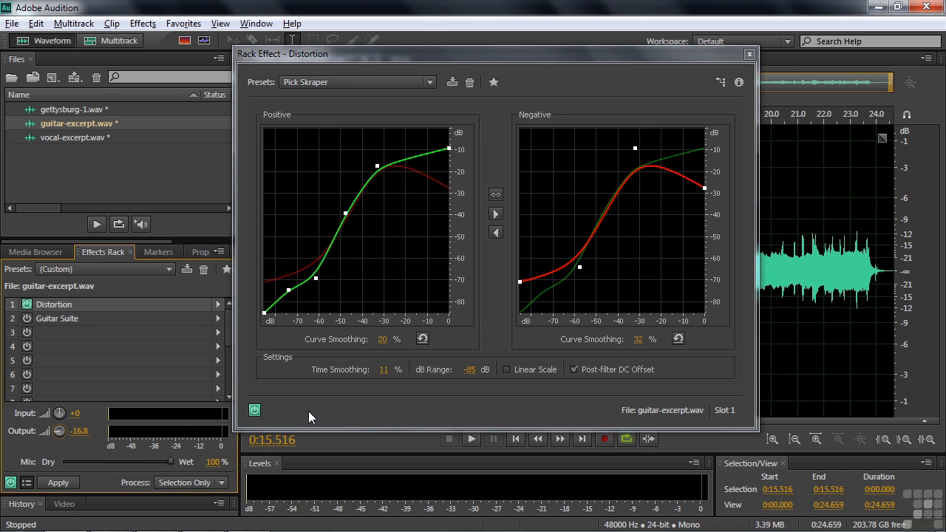
{"action": "key", "text": "space"}
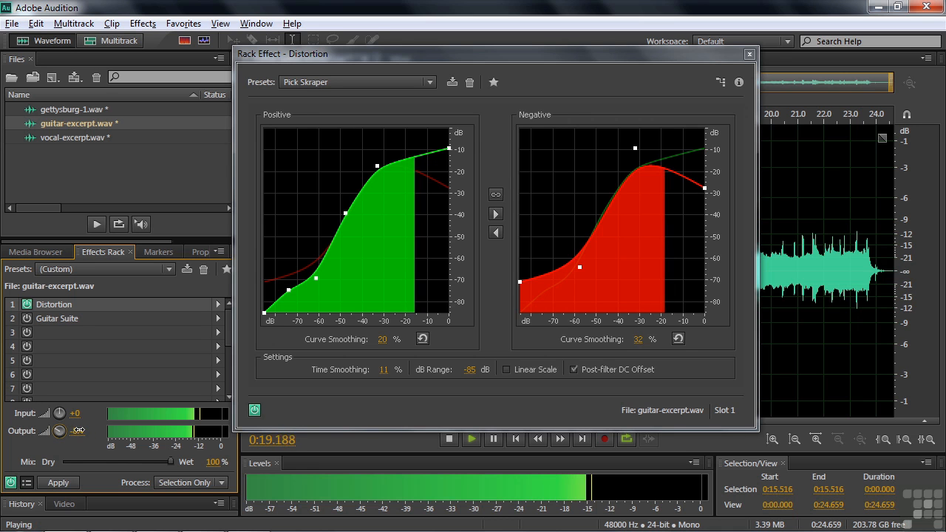
{"action": "key", "text": "space"}
{"action": "left_click_drag", "start_coordinate": [77, 431], "coordinate": [142, 439]}
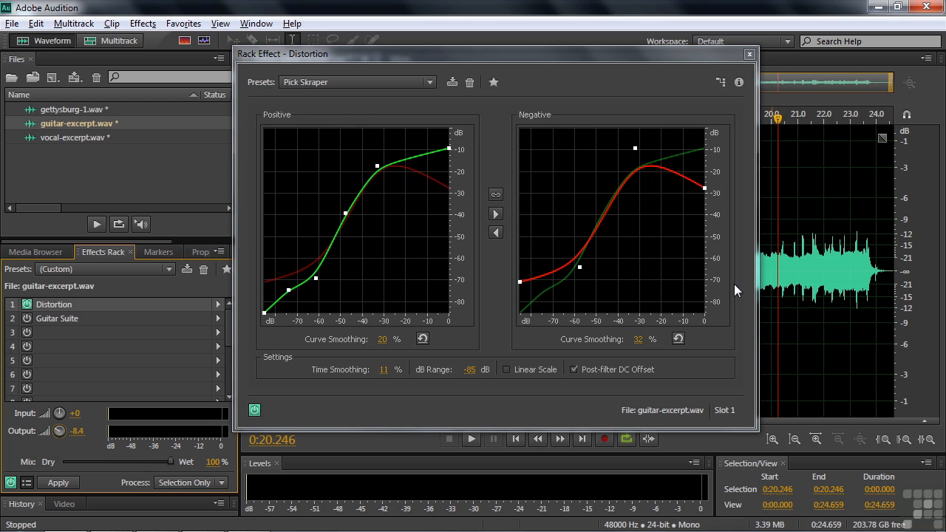
Step: Play the guitar with Distortion switched off for comparison while setting the rack's output level to -1.8 dB
{"action": "left_click", "coordinate": [253, 411]}
{"action": "key", "text": "space"}
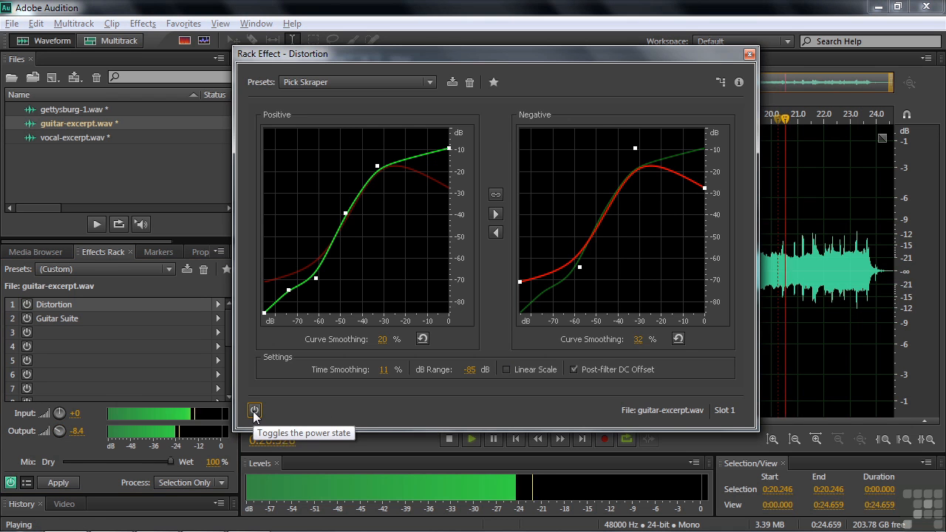
{"action": "mouse_move", "coordinate": [77, 432]}
{"action": "left_mouse_down"}
{"action": "mouse_move", "coordinate": [88, 436]}
{"action": "mouse_move", "coordinate": [81, 438]}
{"action": "left_mouse_up"}
{"action": "key", "text": "space"}
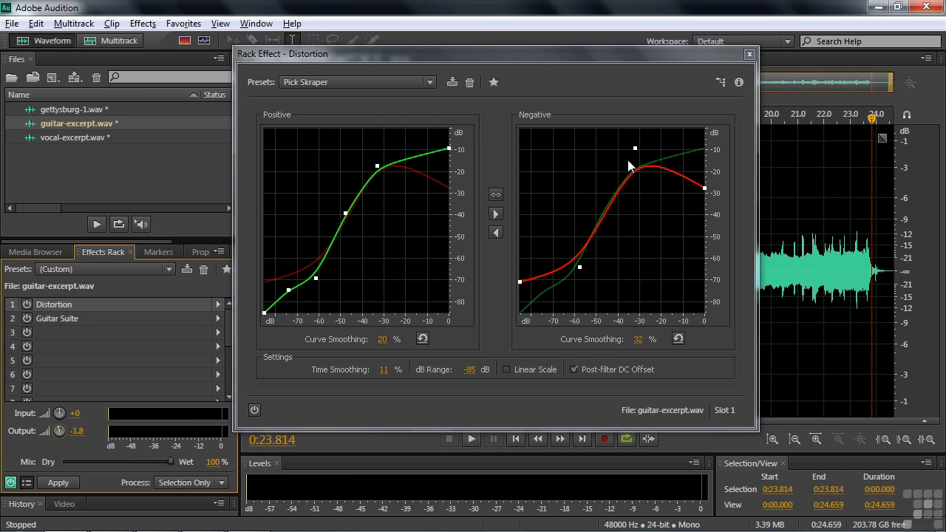
Step: Set the rack's output to -10.2 dB, switch Distortion back on, and play the guitar from about 1.042 s with the effect window moved aside
{"action": "left_click_drag", "start_coordinate": [59, 433], "coordinate": [144, 404]}
{"action": "left_click_drag", "start_coordinate": [646, 56], "coordinate": [760, 57]}
{"action": "left_click_drag", "start_coordinate": [284, 113], "coordinate": [274, 113]}
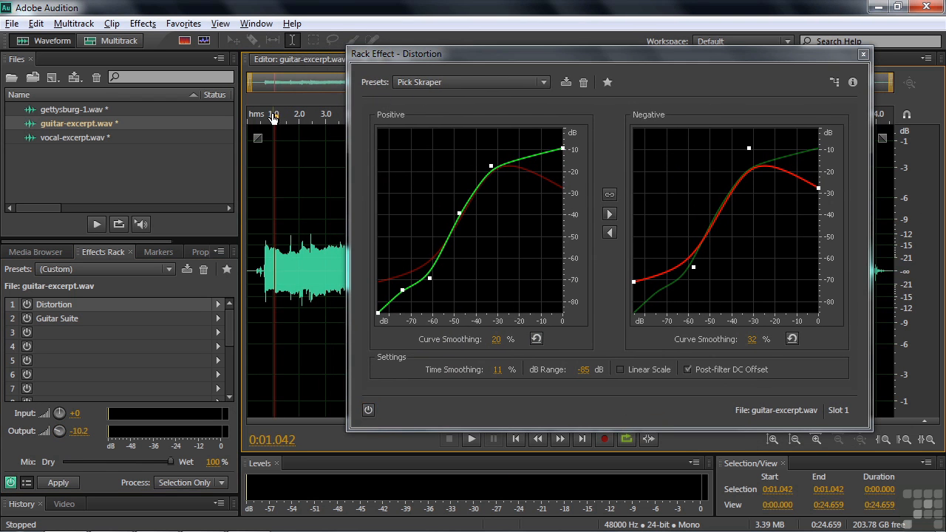
{"action": "left_click", "coordinate": [367, 411]}
{"action": "key", "text": "space"}
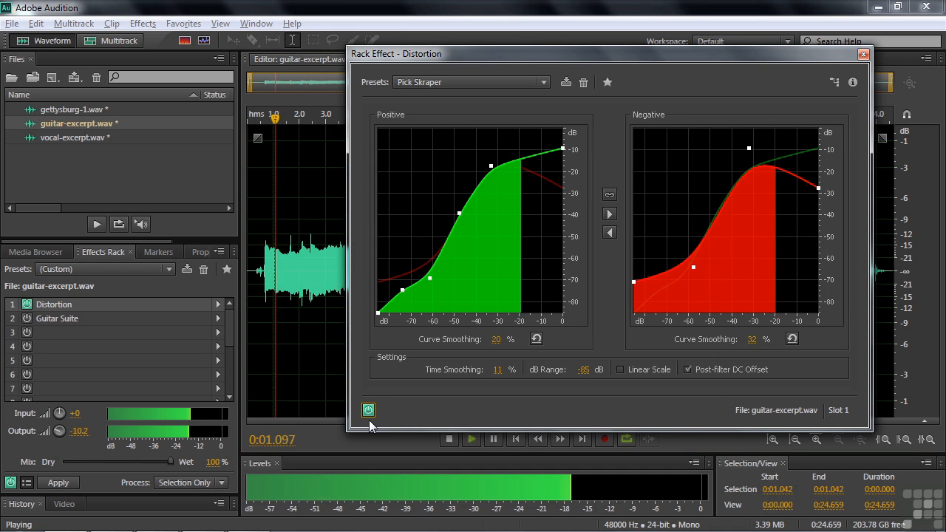
Step: During playback, move Distortion's positive middle point to about -61/-33 dB and the negative upper point to about -57/-14 dB, and stop
{"action": "left_click_drag", "start_coordinate": [459, 214], "coordinate": [393, 196]}
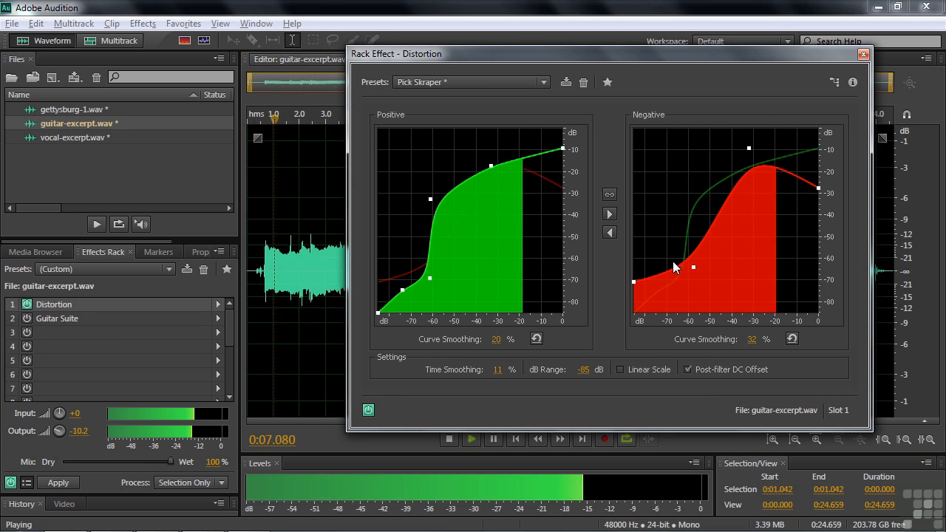
{"action": "left_click_drag", "start_coordinate": [750, 149], "coordinate": [692, 158]}
{"action": "key", "text": "space"}
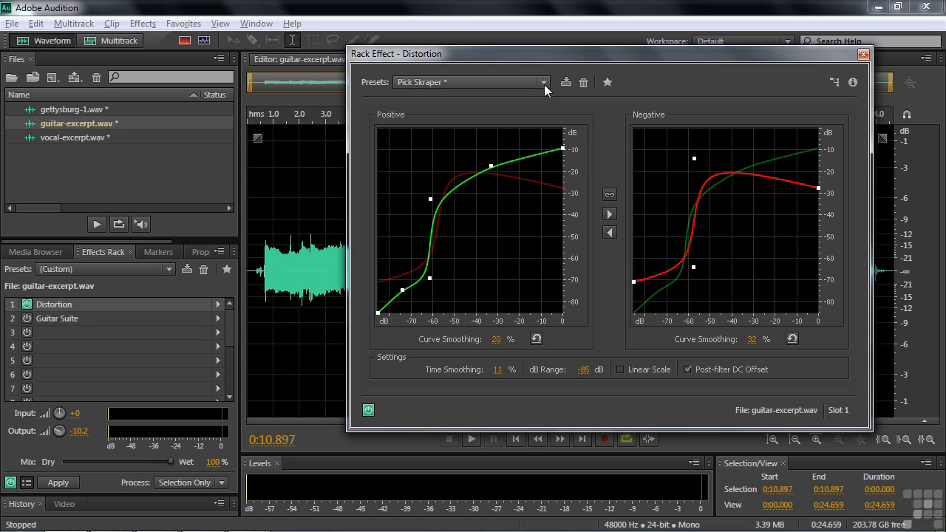
Step: Close and switch off Distortion for guitar-excerpt.wav, and open Guitar Suite in slot 2, switched on
{"action": "left_click", "coordinate": [862, 54]}
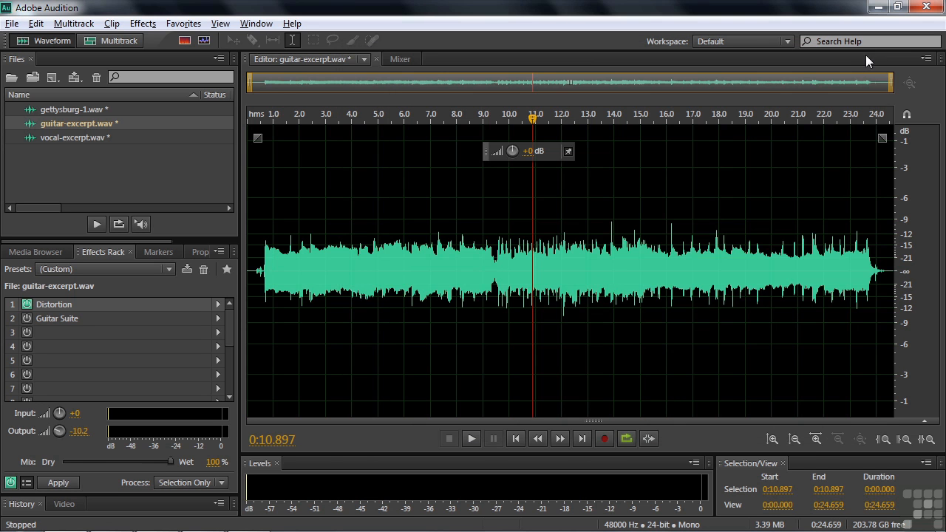
{"action": "left_click", "coordinate": [27, 304]}
{"action": "double_click", "coordinate": [44, 320]}
{"action": "left_click", "coordinate": [27, 319]}
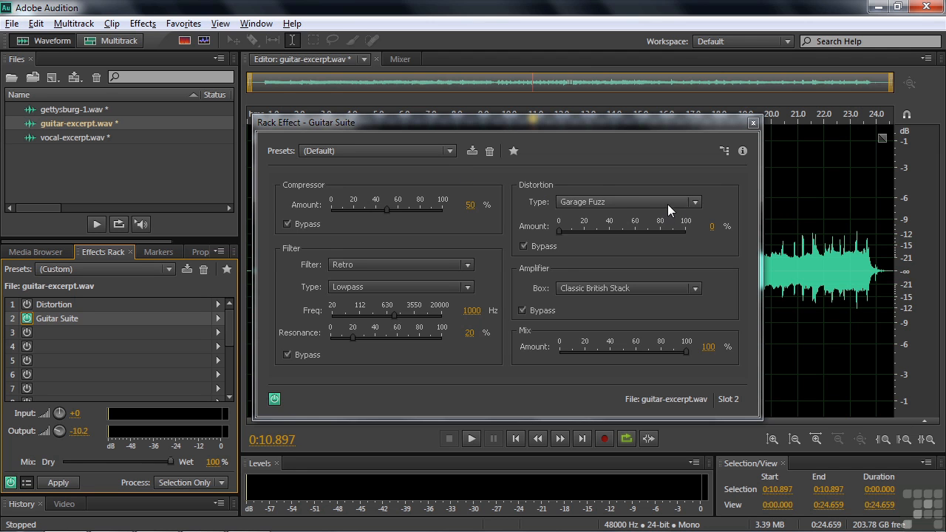
Step: Look through Guitar Suite's distortion types and filter choices, and load the Breakfast of Radiation preset
{"action": "left_click", "coordinate": [695, 203]}
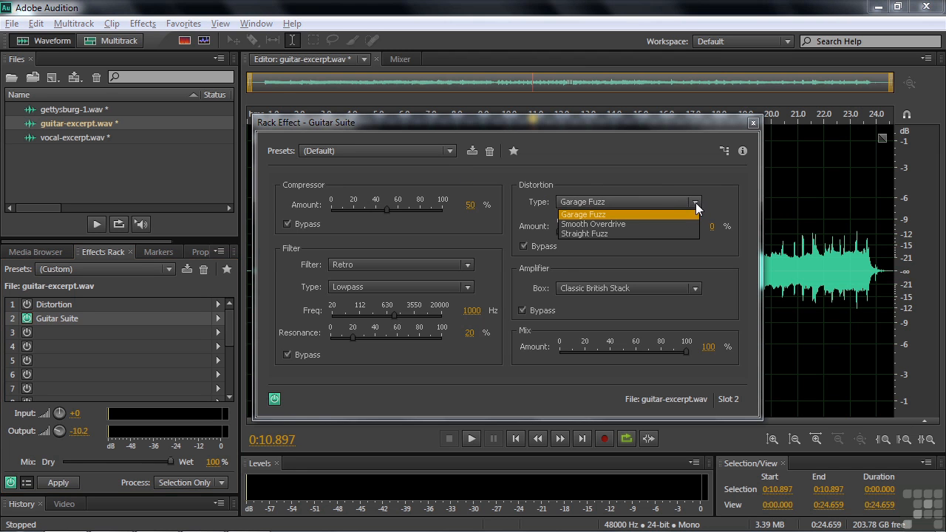
{"action": "left_click", "coordinate": [655, 196]}
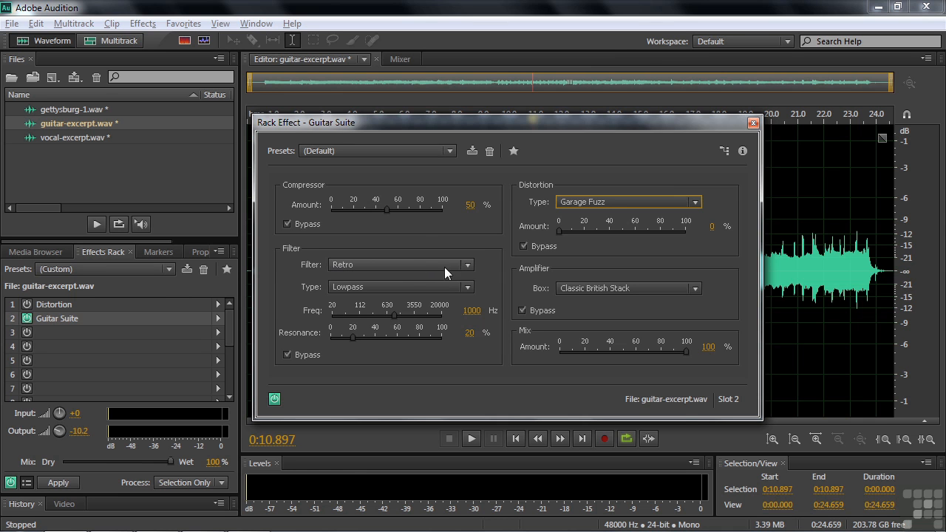
{"action": "left_click", "coordinate": [466, 265]}
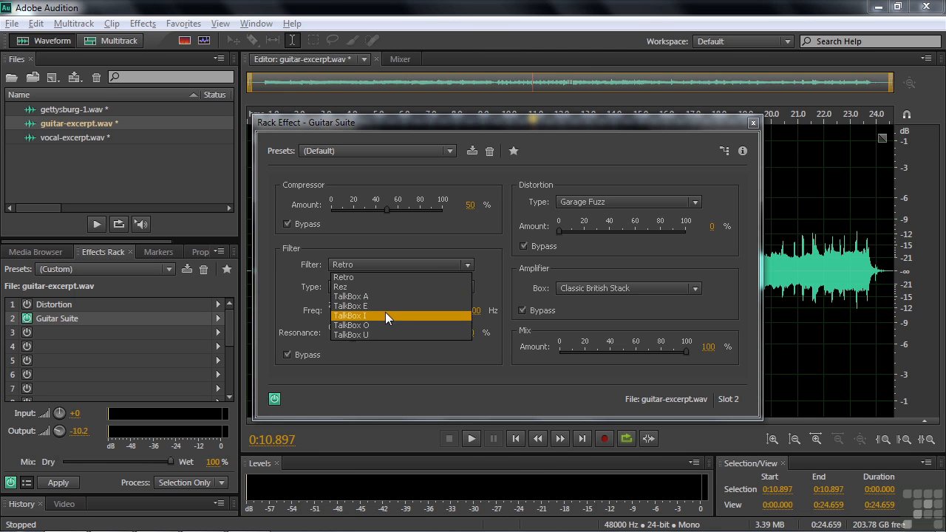
{"action": "left_click", "coordinate": [395, 264]}
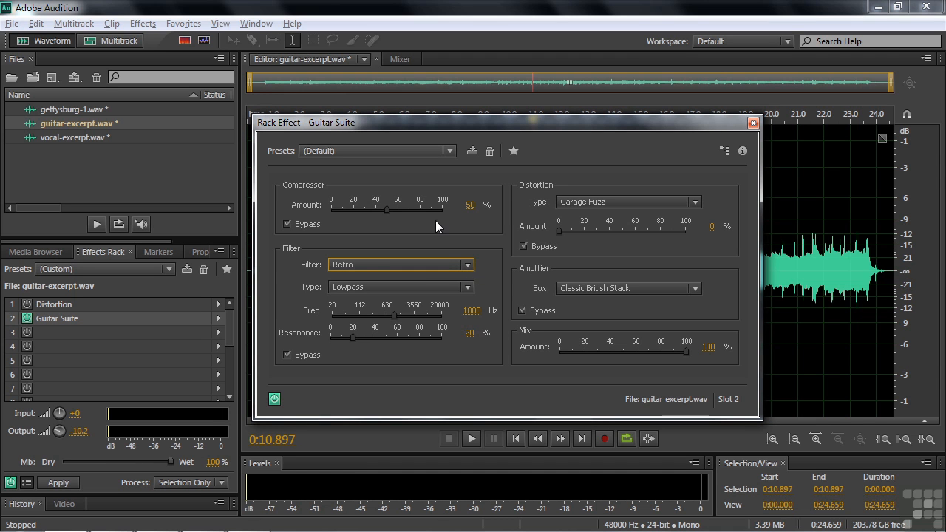
{"action": "left_click", "coordinate": [447, 151]}
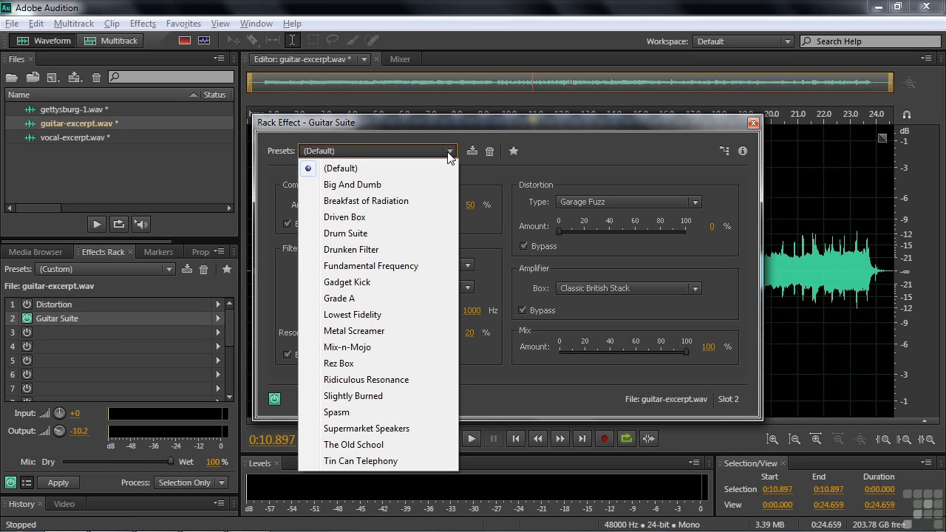
{"action": "left_click", "coordinate": [411, 200]}
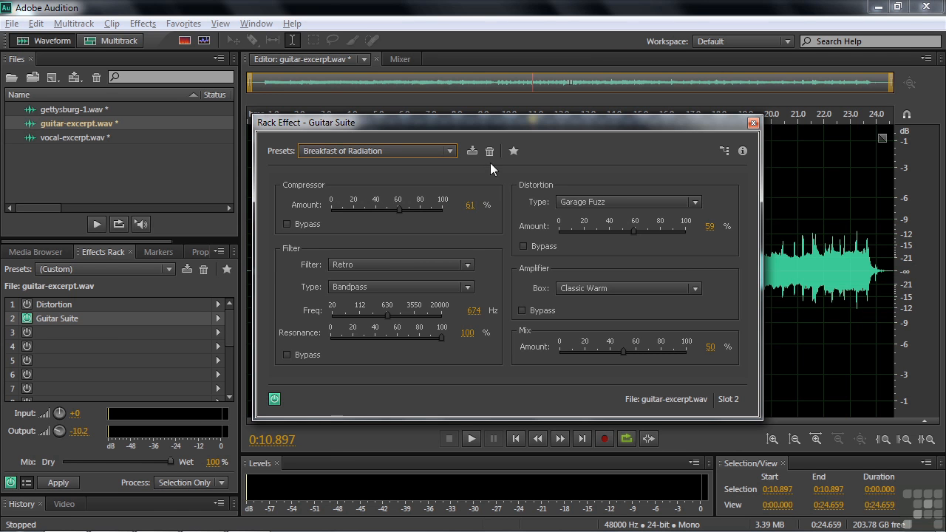
Step: Move the Guitar Suite window aside and play the guitar from about 1.183 s while setting the rack's output to -5.7 dB
{"action": "left_click_drag", "start_coordinate": [491, 124], "coordinate": [561, 104]}
{"action": "left_click", "coordinate": [276, 117]}
{"action": "key", "text": "space"}
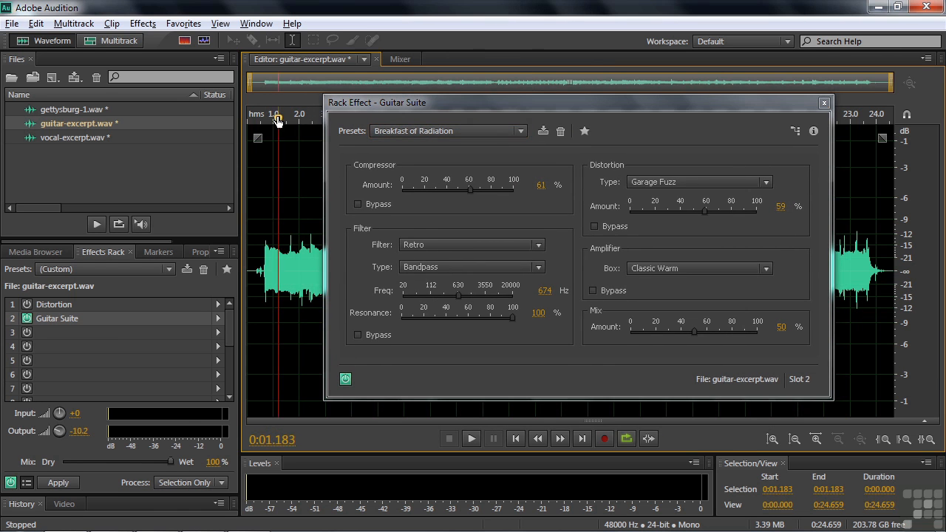
{"action": "left_click_drag", "start_coordinate": [69, 430], "coordinate": [84, 436]}
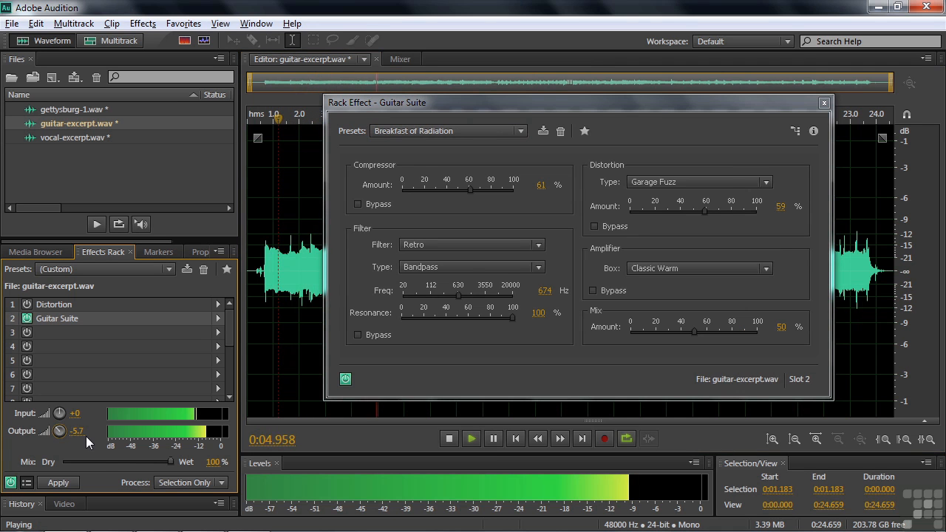
{"action": "key", "text": "space"}
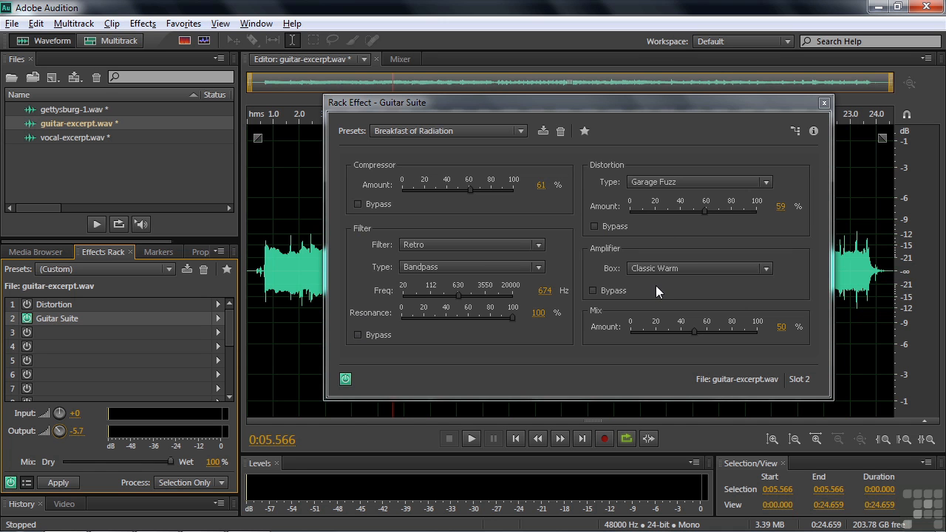
Step: Replay the guitar from near its start, change Guitar Suite's distortion type to Smooth Overdrive, and set its amount to 65% while listening
{"action": "left_click", "coordinate": [262, 279]}
{"action": "key", "text": "space"}
{"action": "key", "text": "space"}
{"action": "left_click", "coordinate": [769, 182]}
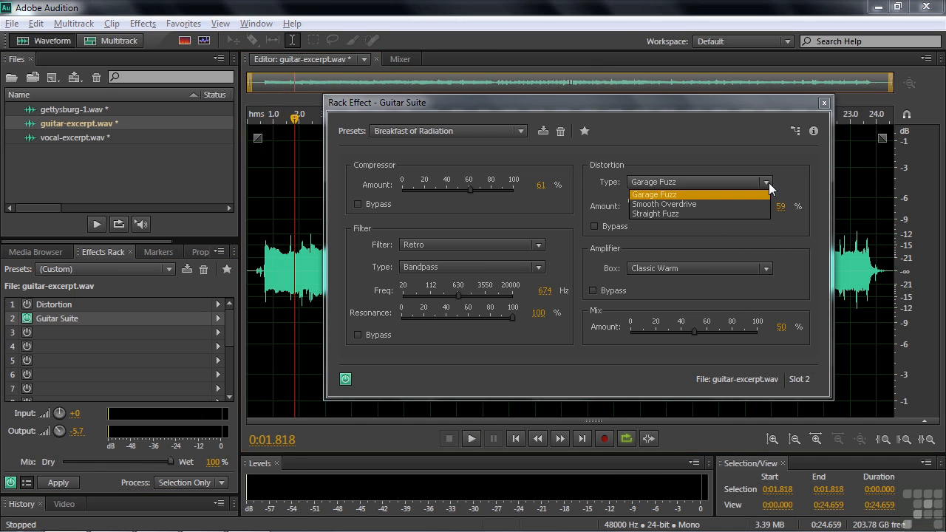
{"action": "left_click", "coordinate": [714, 204]}
{"action": "key", "text": "space"}
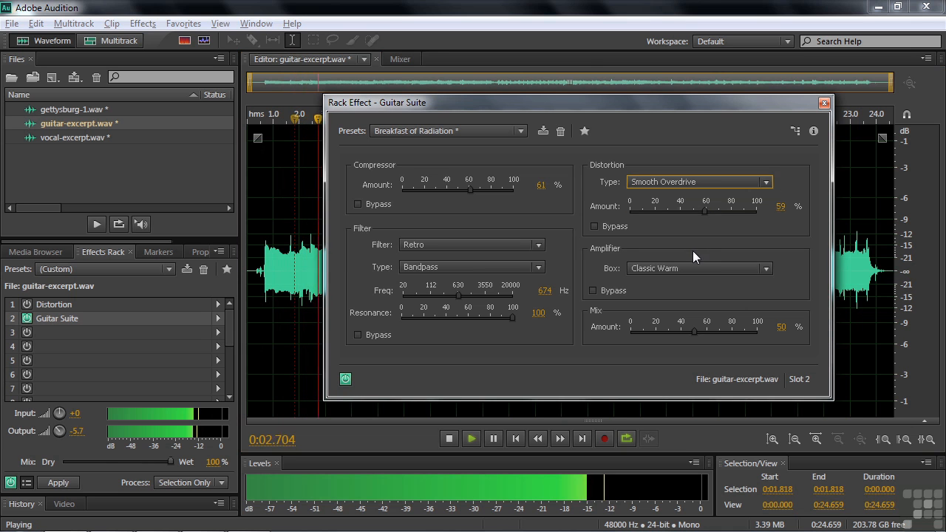
{"action": "mouse_move", "coordinate": [705, 210]}
{"action": "left_mouse_down"}
{"action": "mouse_move", "coordinate": [644, 214]}
{"action": "mouse_move", "coordinate": [742, 221]}
{"action": "mouse_move", "coordinate": [713, 224]}
{"action": "left_mouse_up"}
{"action": "key", "text": "space"}
Step: Set Guitar Suite's amplifier box to Bass Cabinet, and play the guitar with the amplifier active and bypassed to compare
{"action": "left_click", "coordinate": [767, 271]}
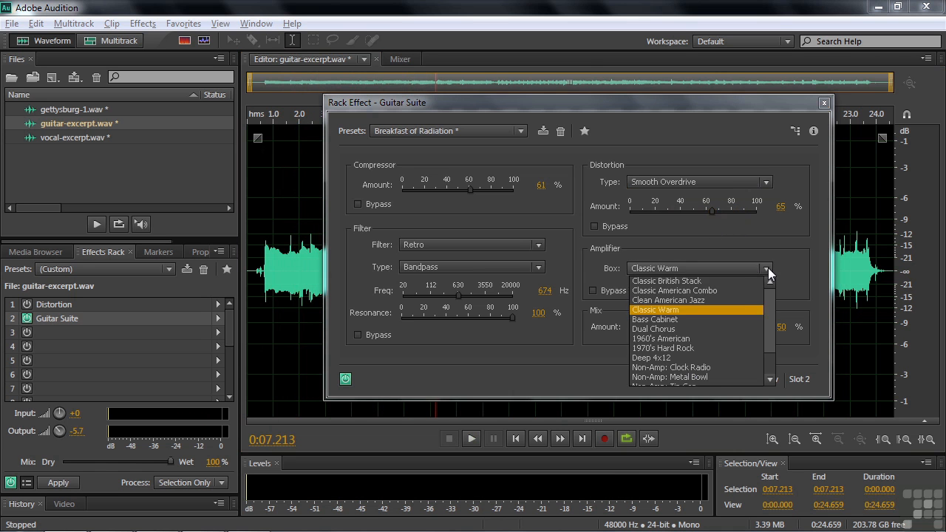
{"action": "left_click", "coordinate": [690, 318]}
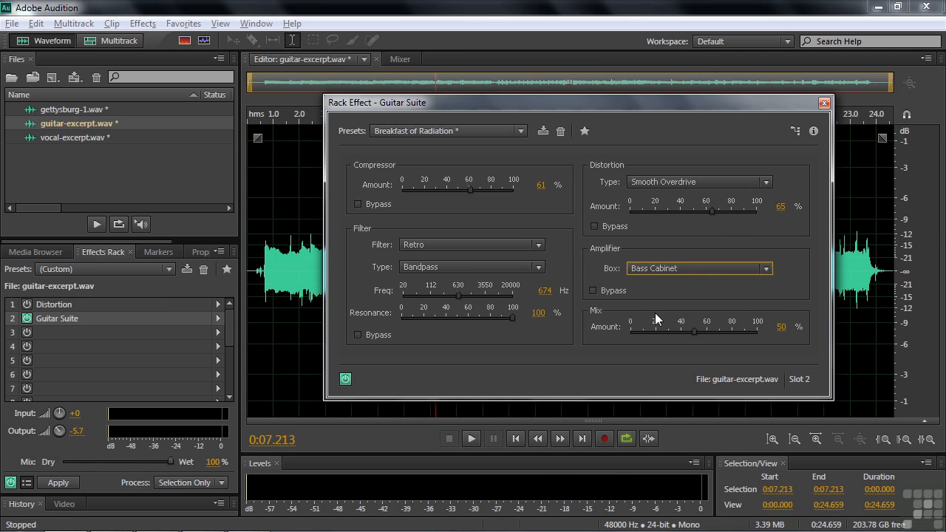
{"action": "key", "text": "space"}
{"action": "key", "text": "space"}
{"action": "key", "text": "space"}
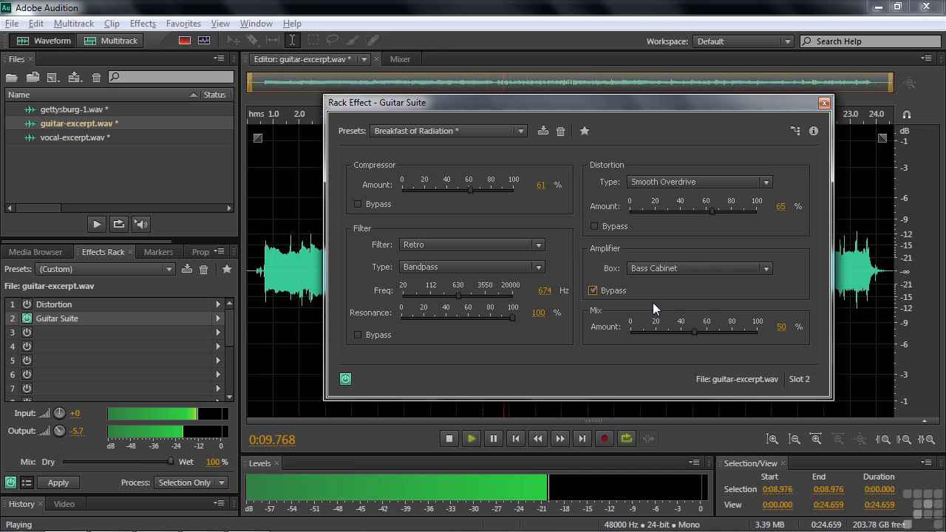
Step: Stop playback, change Guitar Suite's filter to TalkBox A, set its frequency to 361 Hz while replaying the guitar, and close the effect
{"action": "key", "text": "space"}
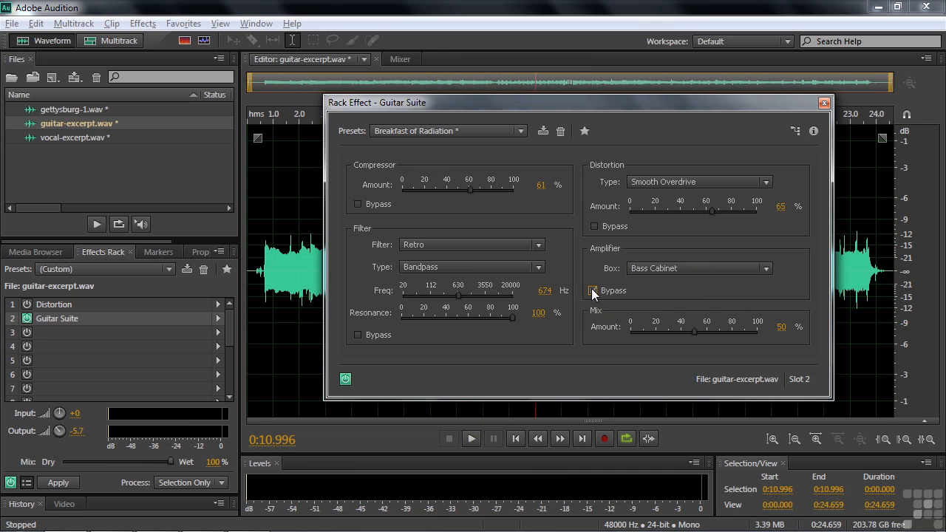
{"action": "left_click", "coordinate": [539, 244]}
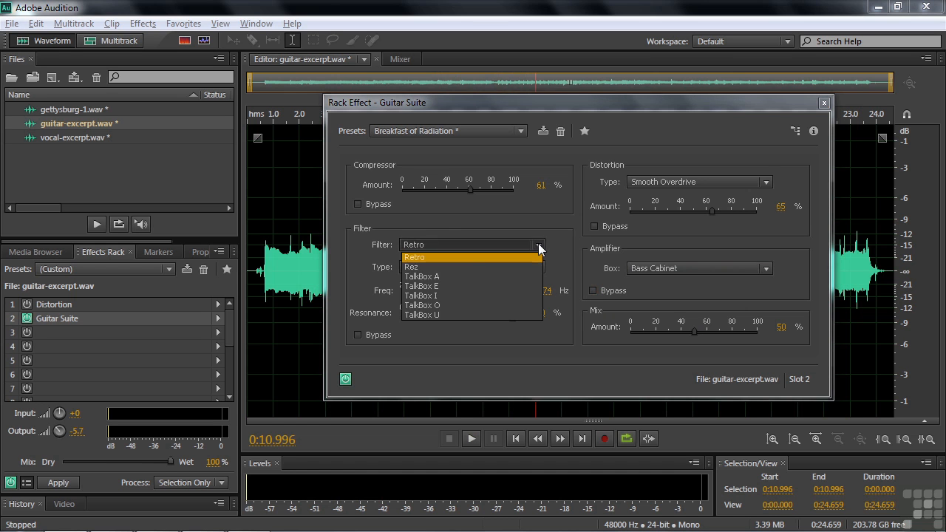
{"action": "left_click", "coordinate": [440, 267]}
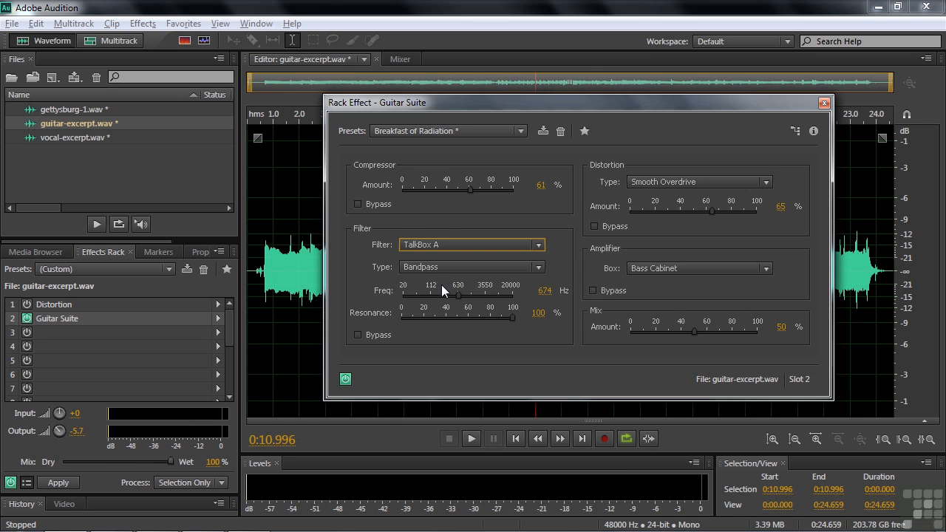
{"action": "key", "text": "space"}
{"action": "left_click_drag", "start_coordinate": [459, 295], "coordinate": [452, 312]}
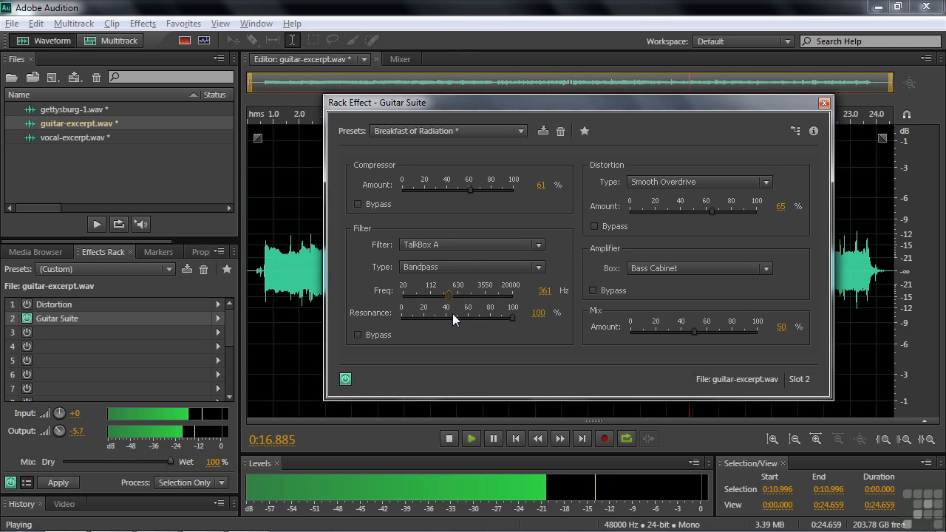
{"action": "key", "text": "space"}
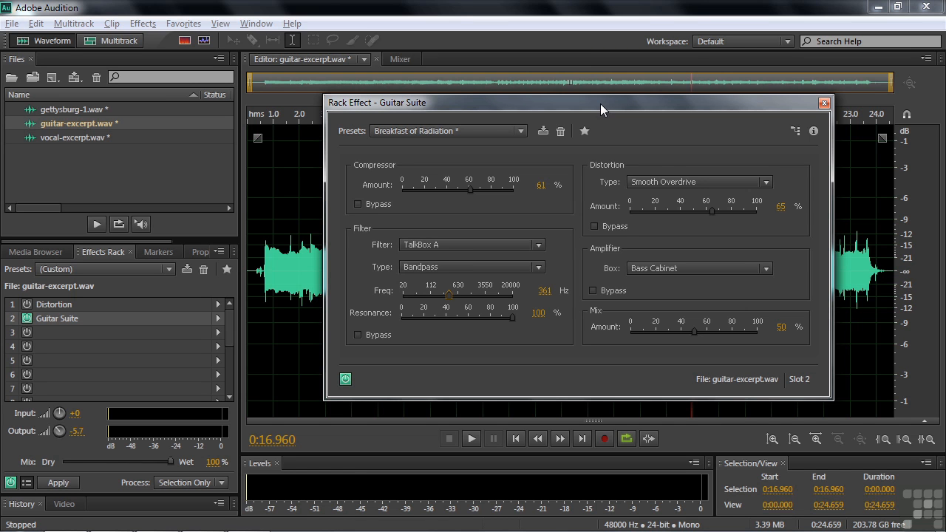
{"action": "left_click_drag", "start_coordinate": [600, 104], "coordinate": [589, 101]}
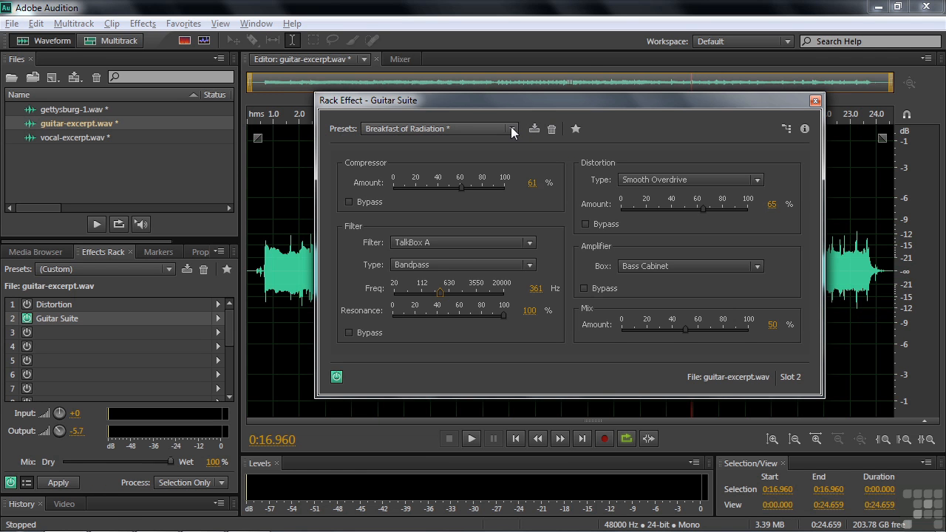
{"action": "left_click", "coordinate": [815, 100]}
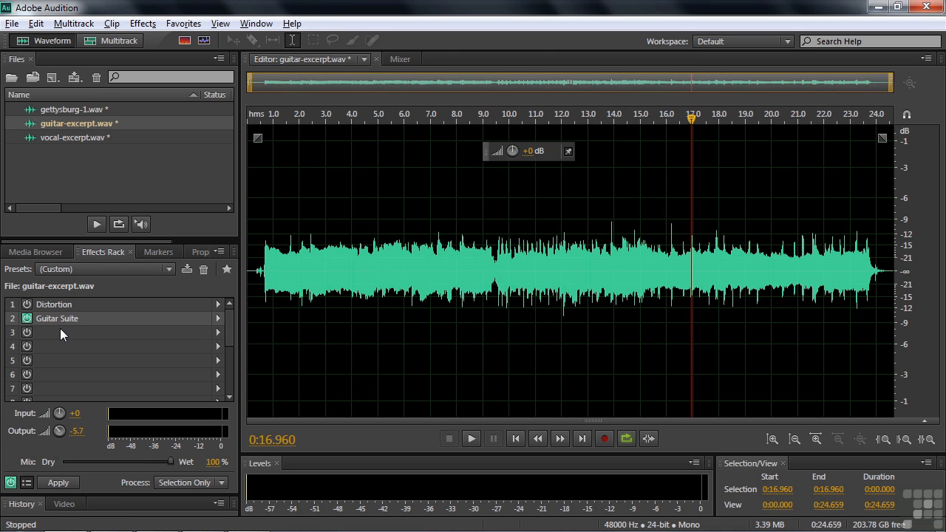
Step: Switch to vocal-excerpt.wav, open and turn on its rack's Mastering effect, and enable the low shelf in the equalizer
{"action": "double_click", "coordinate": [54, 137]}
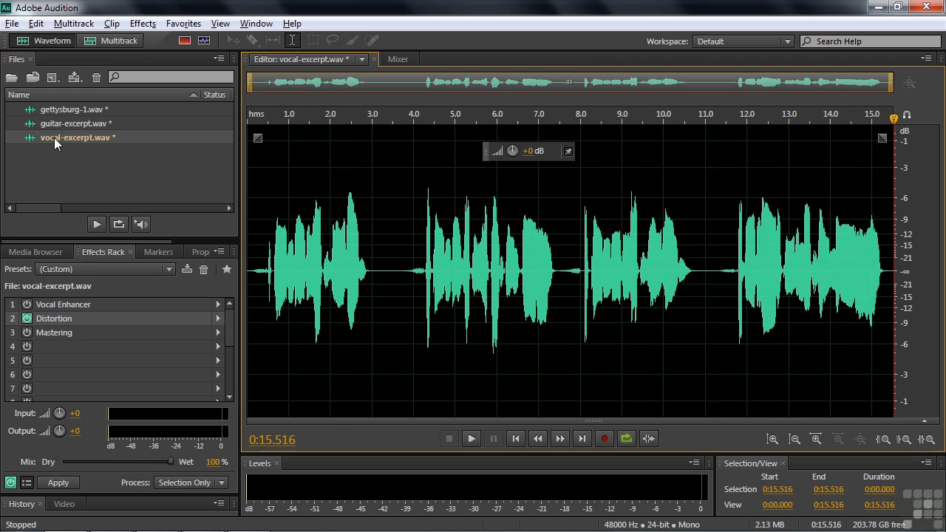
{"action": "double_click", "coordinate": [55, 332]}
{"action": "left_click", "coordinate": [27, 332]}
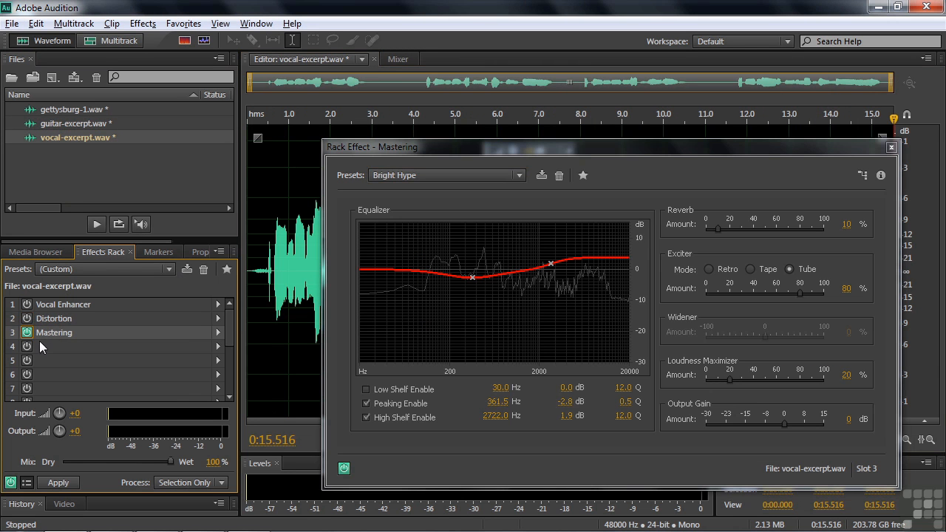
{"action": "left_click_drag", "start_coordinate": [588, 145], "coordinate": [538, 106]}
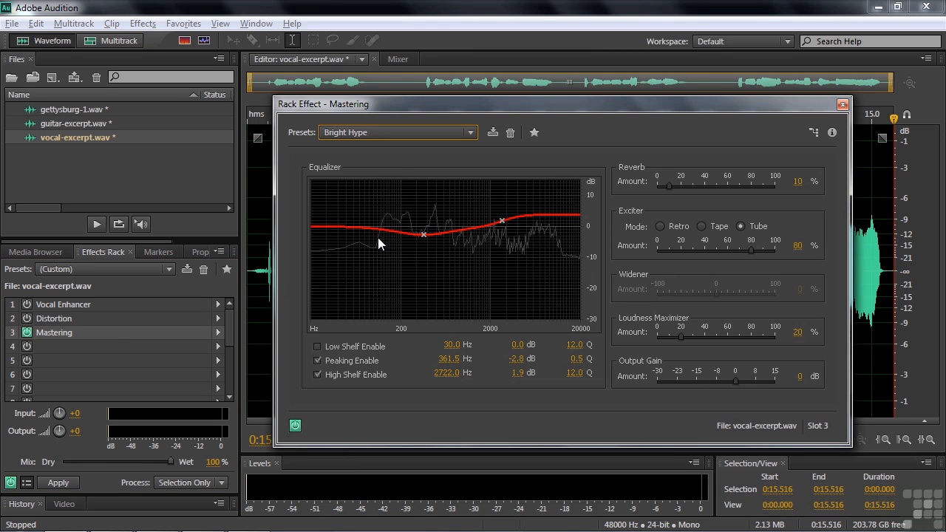
{"action": "left_click", "coordinate": [318, 347]}
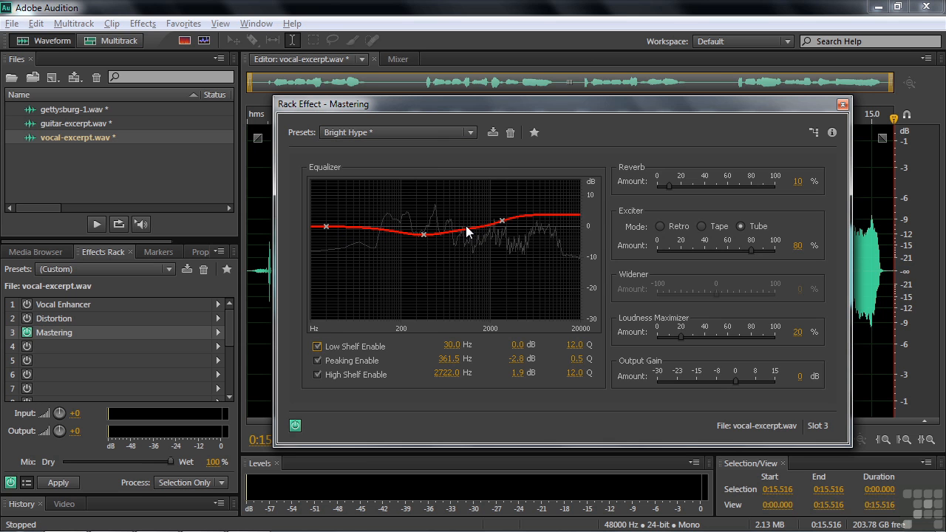
Step: View the Parametric Equalizer's controls for comparison with Mastering's equalizer, and close it without applying
{"action": "left_click", "coordinate": [151, 26]}
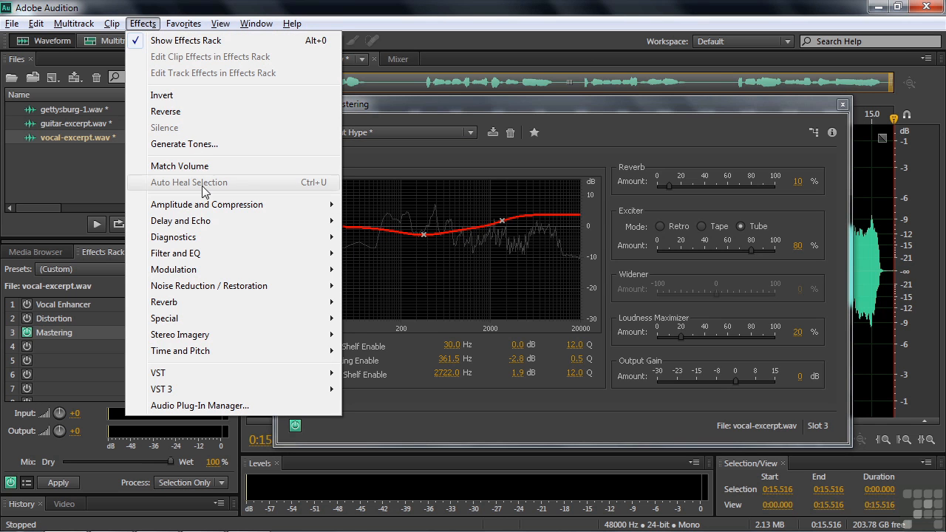
{"action": "mouse_move", "coordinate": [209, 256]}
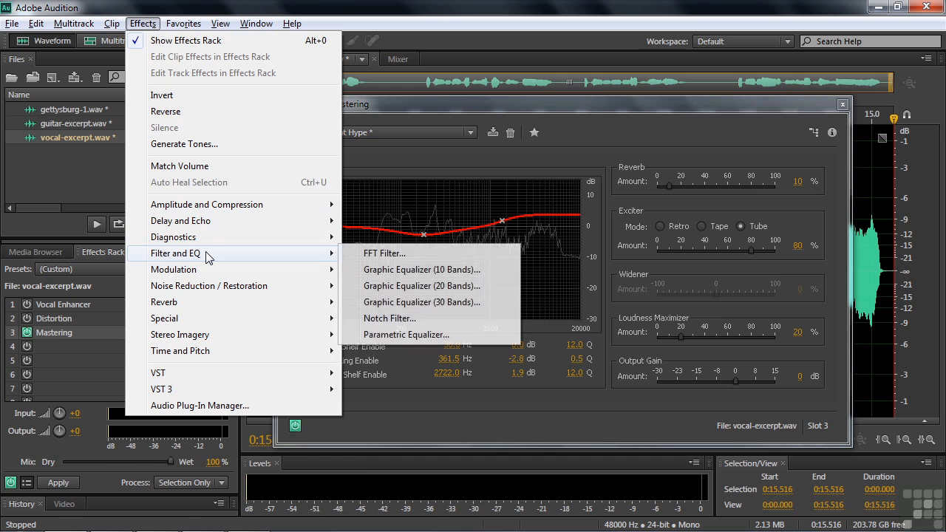
{"action": "left_click", "coordinate": [397, 336]}
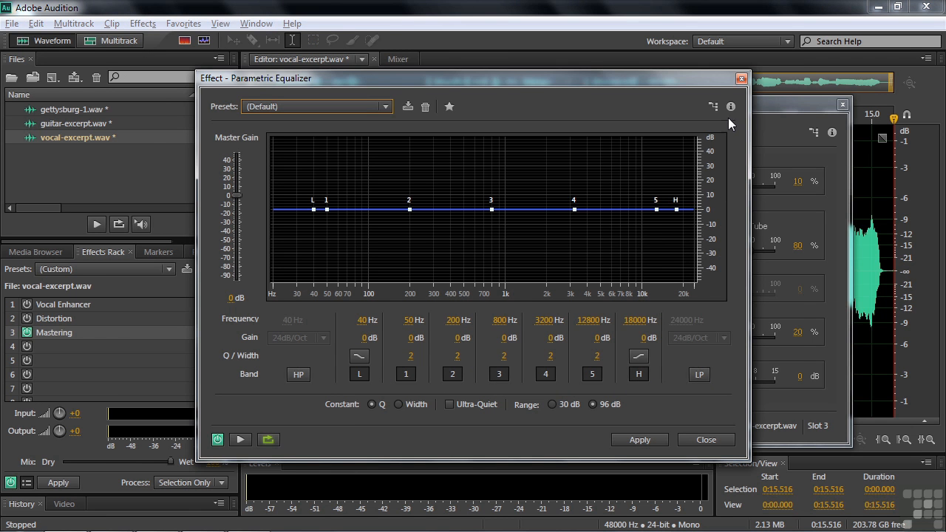
{"action": "left_click", "coordinate": [741, 78]}
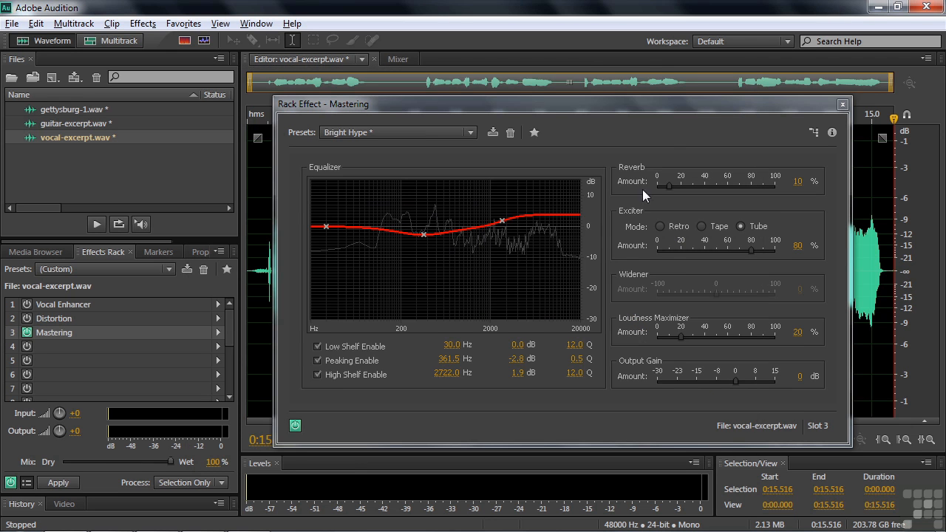
Step: Set Mastering's reverb amount to 20% and close the effect's window
{"action": "left_click_drag", "start_coordinate": [668, 182], "coordinate": [700, 192]}
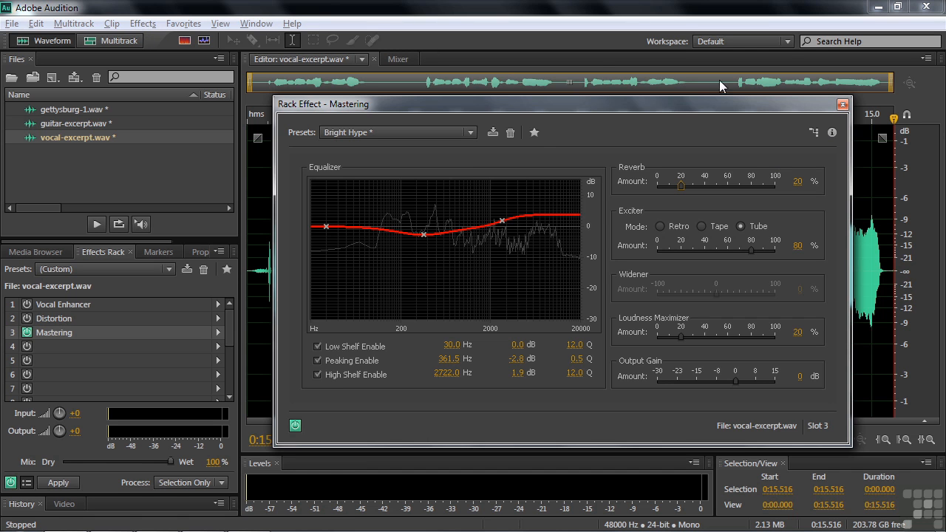
{"action": "left_click", "coordinate": [843, 105]}
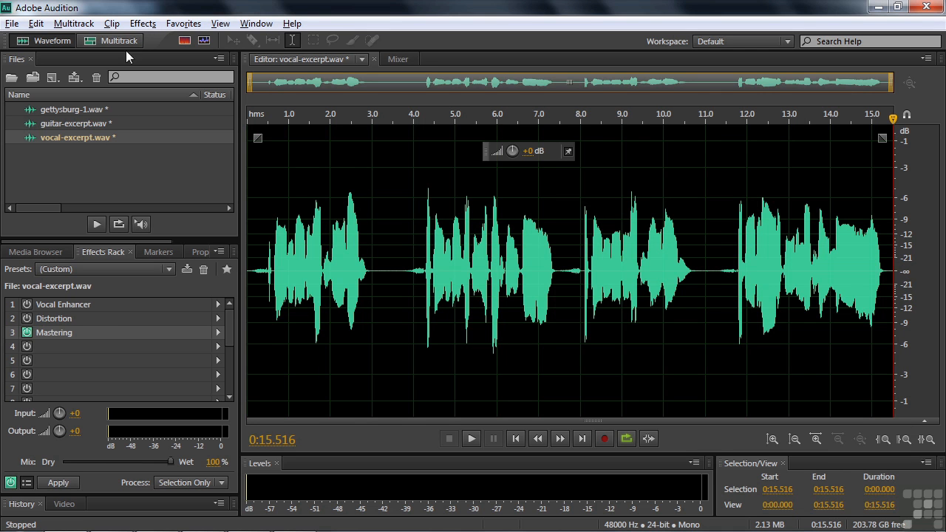
{"action": "left_click", "coordinate": [138, 27]}
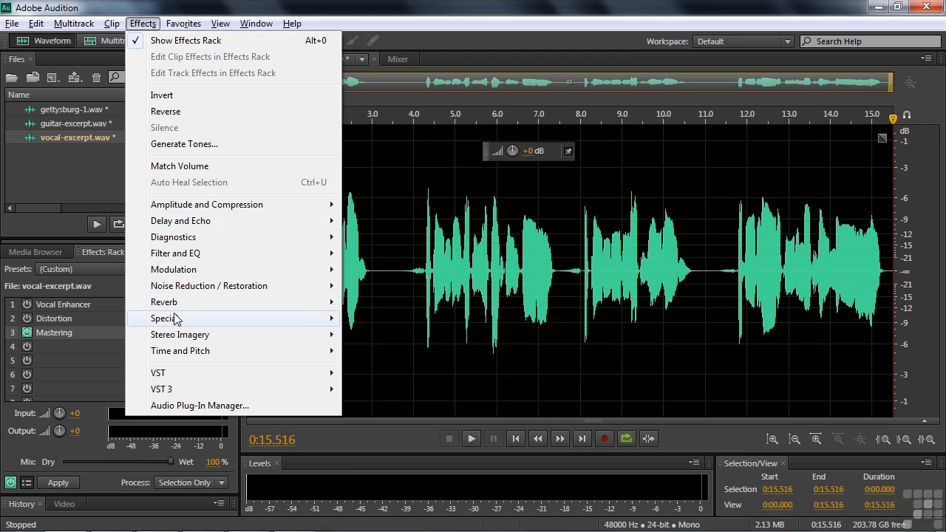
{"action": "mouse_move", "coordinate": [236, 318]}
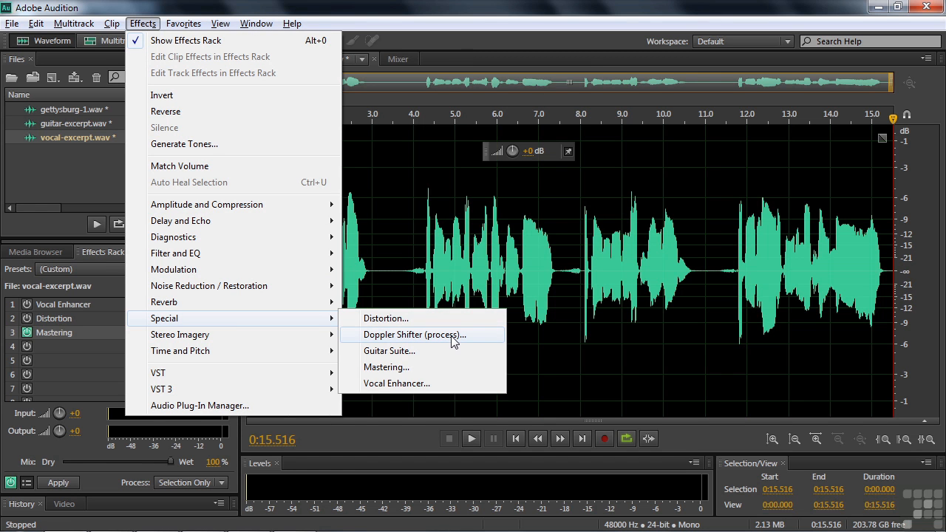
{"action": "left_click", "coordinate": [42, 152]}
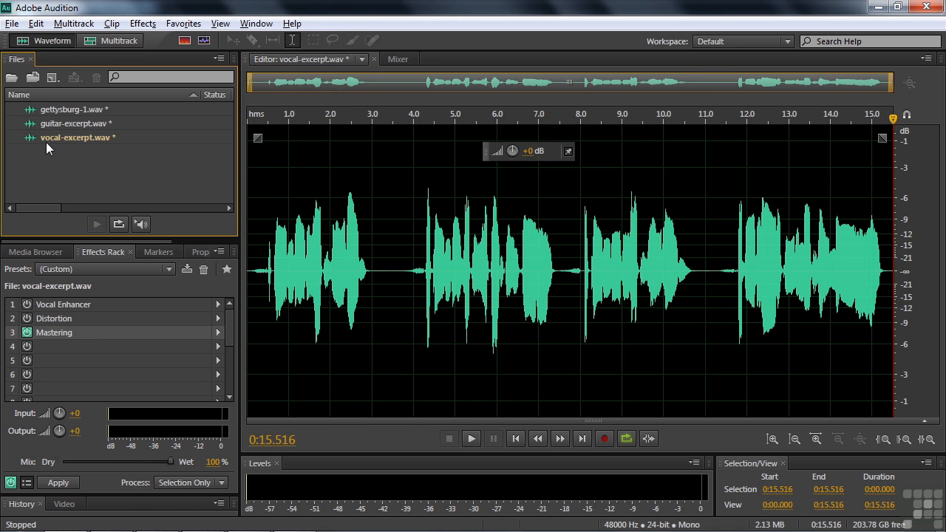
Step: Convert guitar-excerpt.wav to 44100 Hz, stereo and 32 bits, accepting that its effects rack is cleared, and deselect the waveform near its start
{"action": "double_click", "coordinate": [44, 128]}
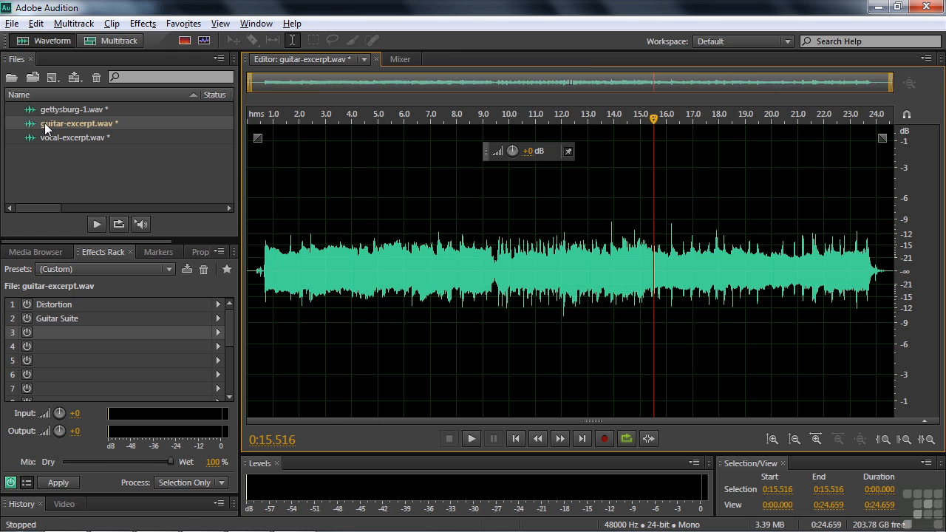
{"action": "left_click", "coordinate": [40, 25]}
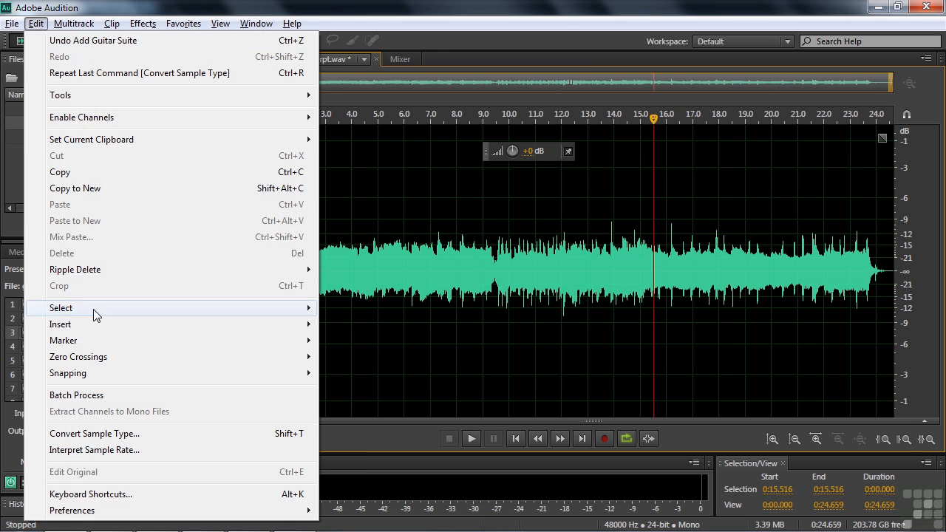
{"action": "left_click", "coordinate": [95, 434]}
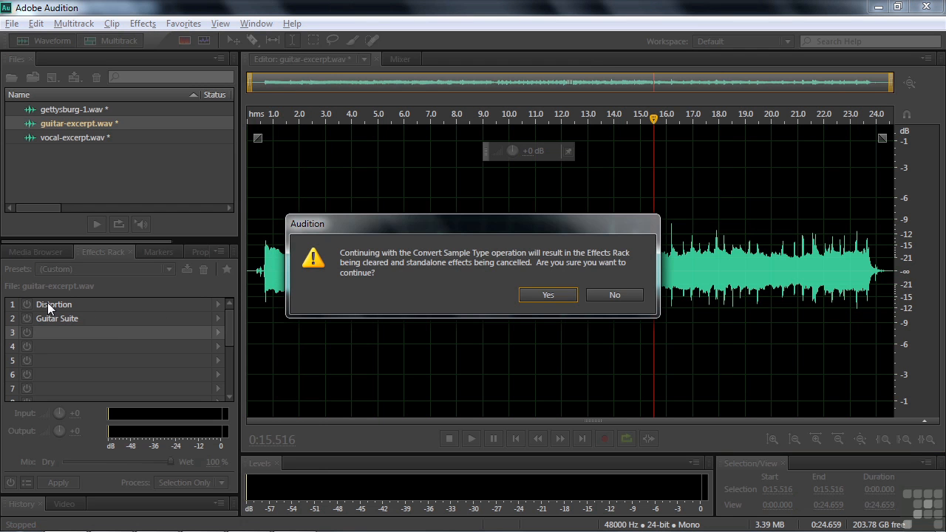
{"action": "left_click", "coordinate": [528, 296]}
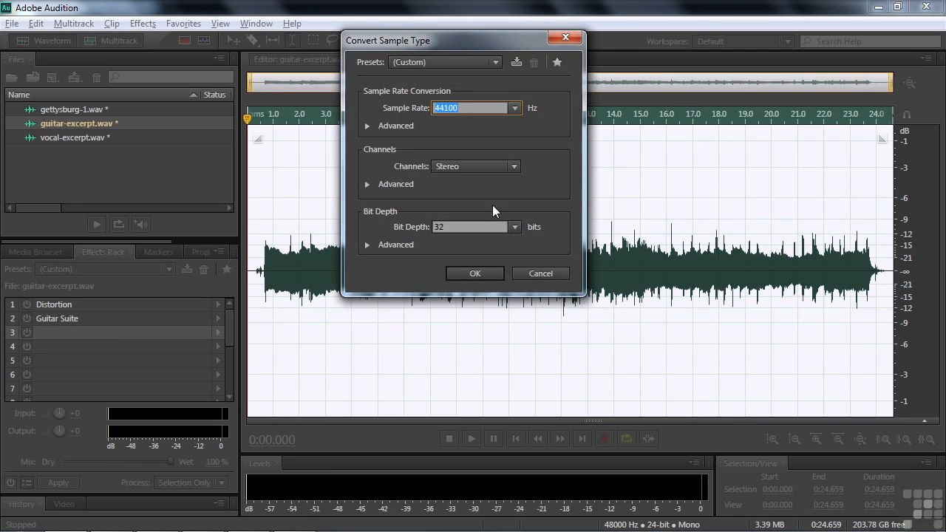
{"action": "left_click", "coordinate": [478, 274]}
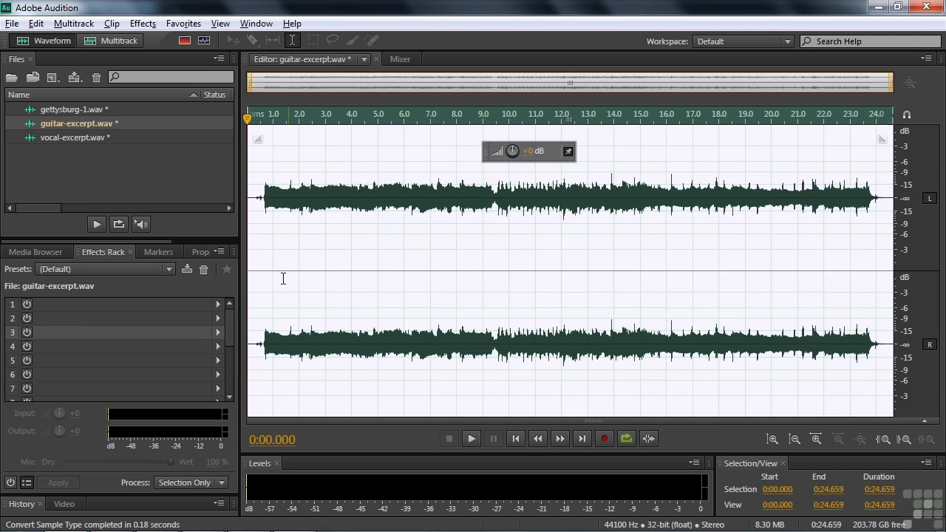
{"action": "left_click", "coordinate": [260, 270]}
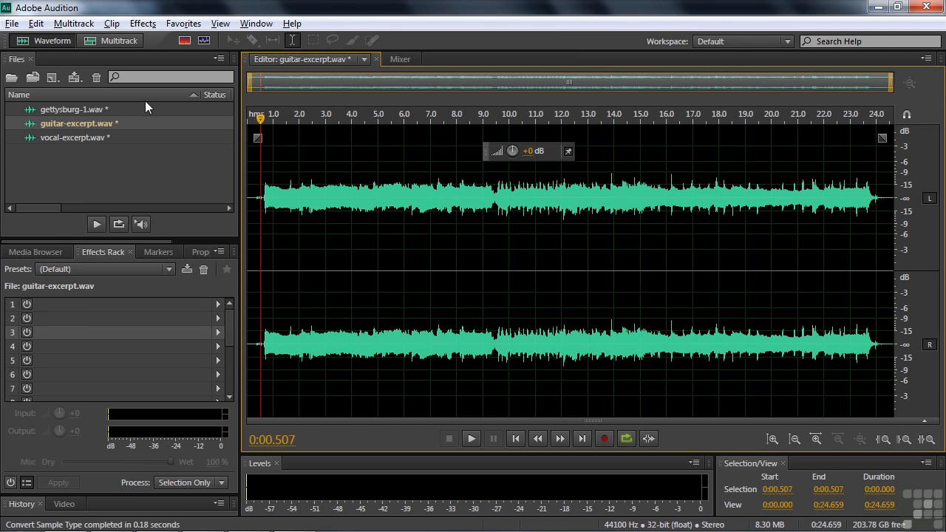
Step: Open the Doppler Shifter effect for the stereo guitar and load the Super Sonic Re-Entry preset
{"action": "left_click", "coordinate": [142, 23]}
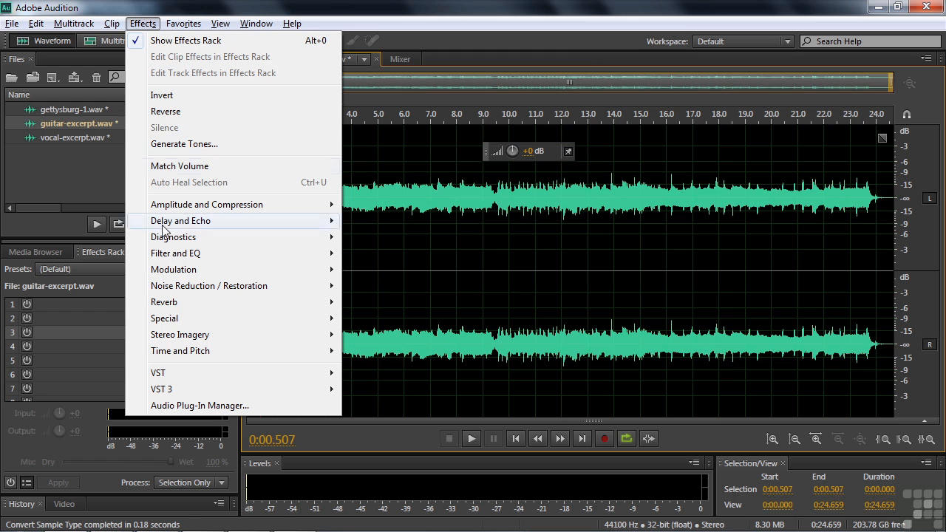
{"action": "mouse_move", "coordinate": [209, 326]}
{"action": "left_click", "coordinate": [383, 336]}
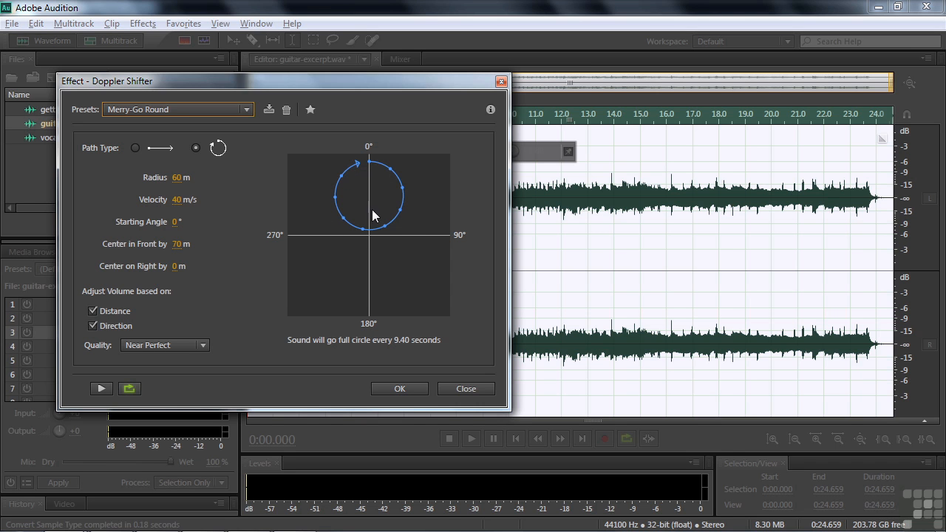
{"action": "left_click", "coordinate": [249, 112]}
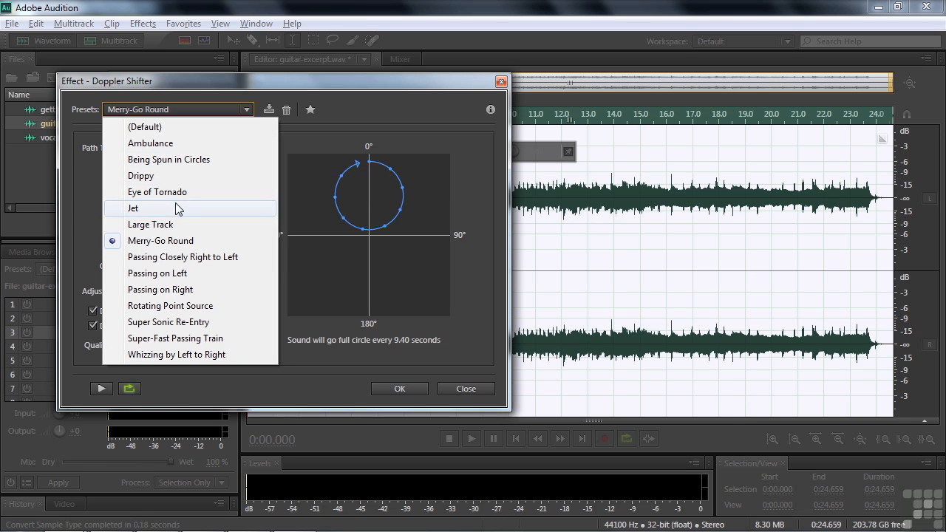
{"action": "left_click", "coordinate": [172, 322]}
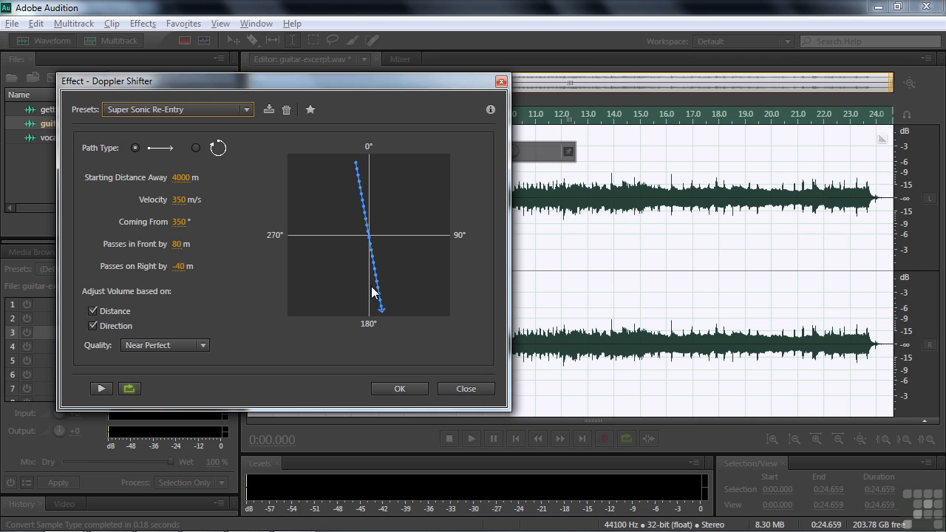
Step: Load Doppler Shifter's Super-Fast Passing Train preset and preview a few seconds of the guitar with it
{"action": "left_click", "coordinate": [247, 110]}
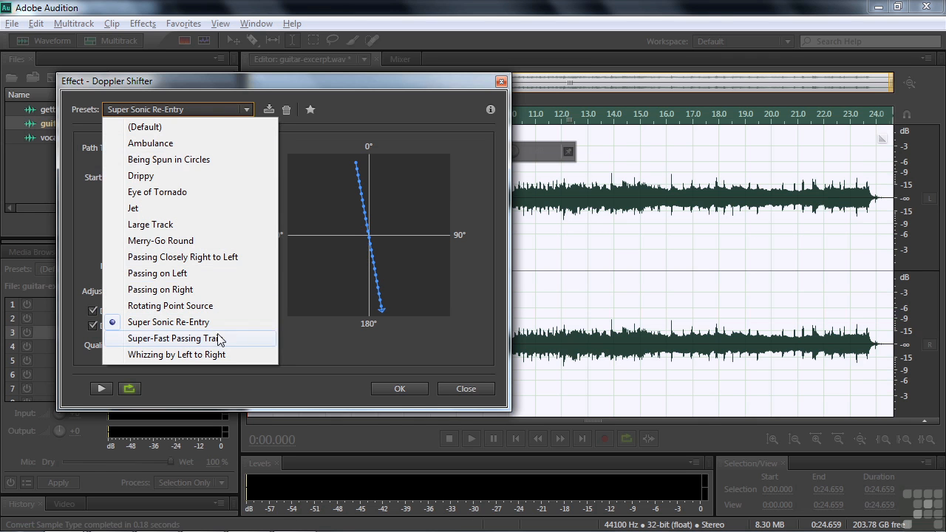
{"action": "left_click", "coordinate": [185, 339]}
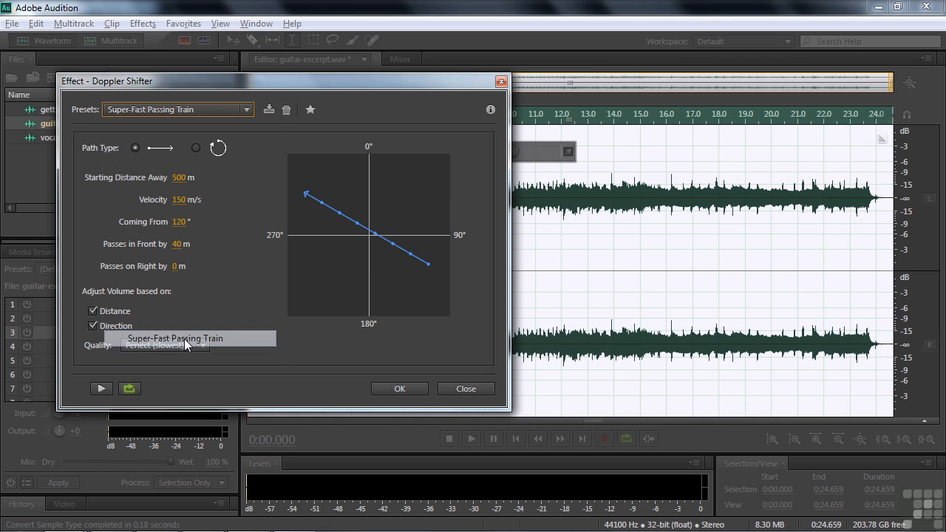
{"action": "left_click", "coordinate": [103, 389]}
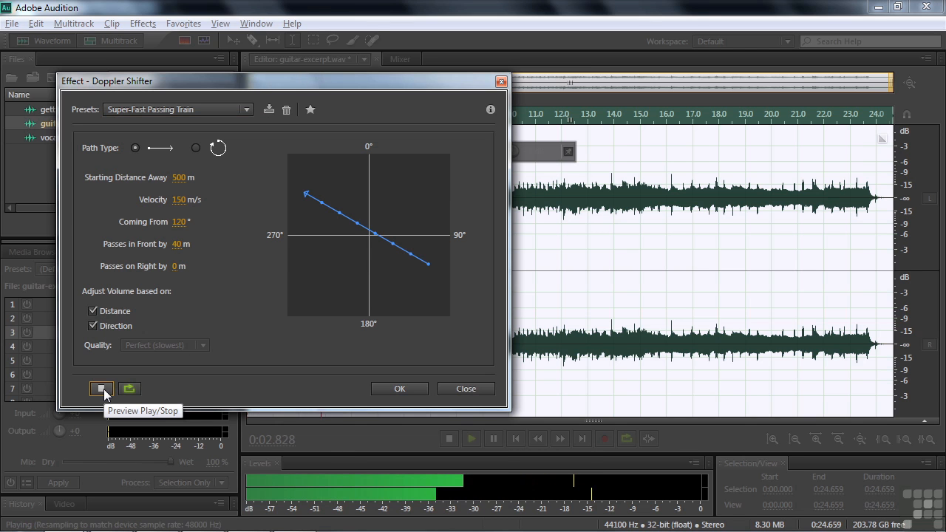
{"action": "left_click", "coordinate": [104, 392]}
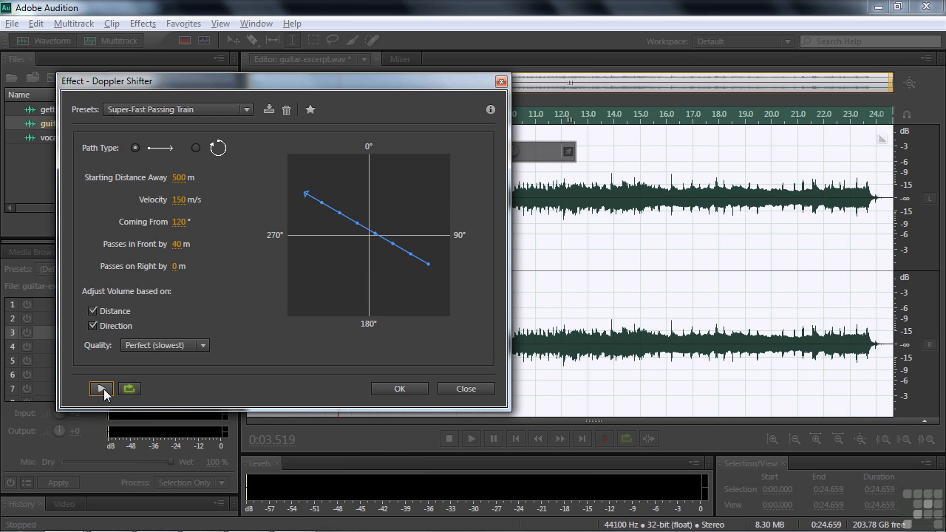
Step: Load Doppler Shifter's Being Spun in Circles preset and preview a few seconds of the guitar with it
{"action": "left_click", "coordinate": [247, 110]}
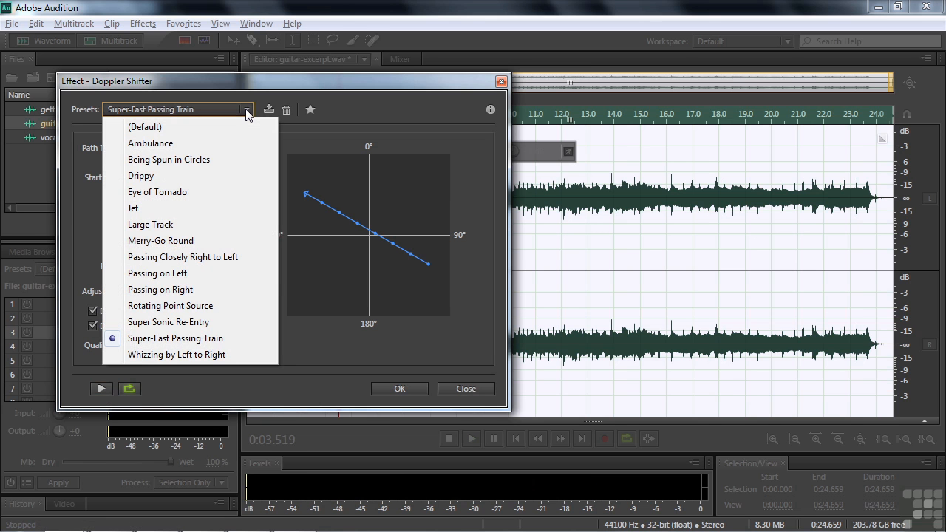
{"action": "left_click", "coordinate": [201, 160]}
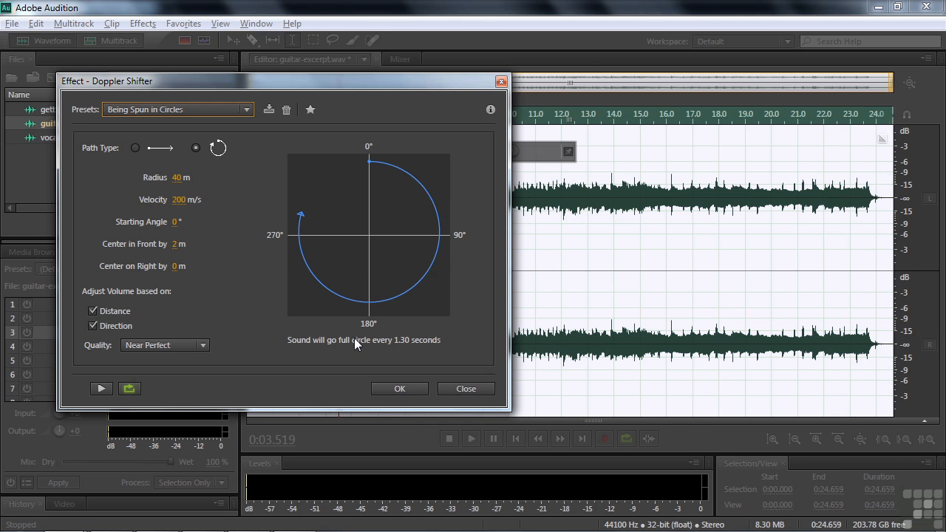
{"action": "left_click", "coordinate": [102, 390]}
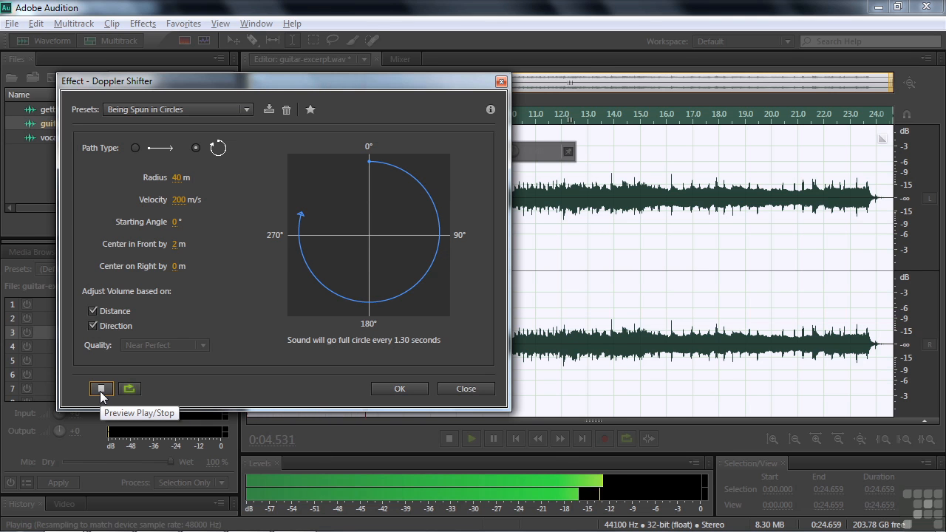
{"action": "left_click", "coordinate": [101, 390]}
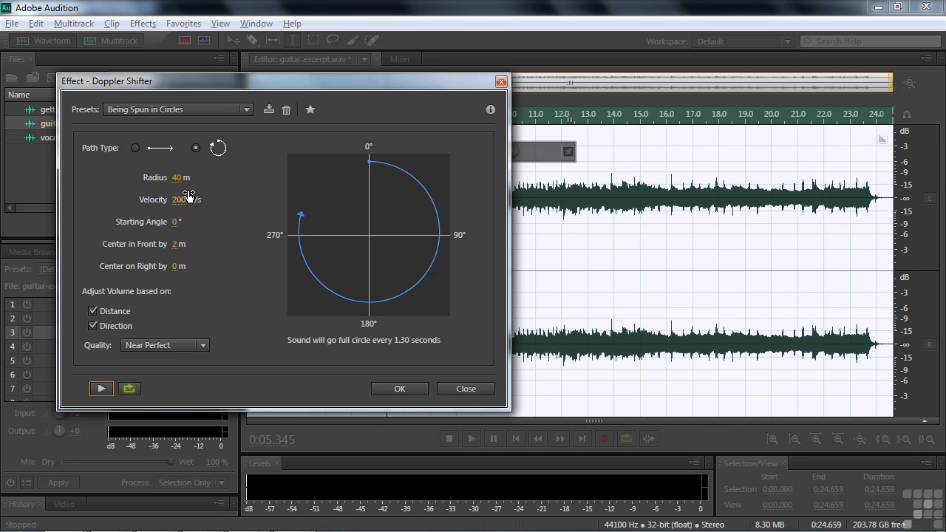
Step: Switch Doppler Shifter to the Passing on Left preset and preview a few seconds of the guitar
{"action": "left_click", "coordinate": [247, 113]}
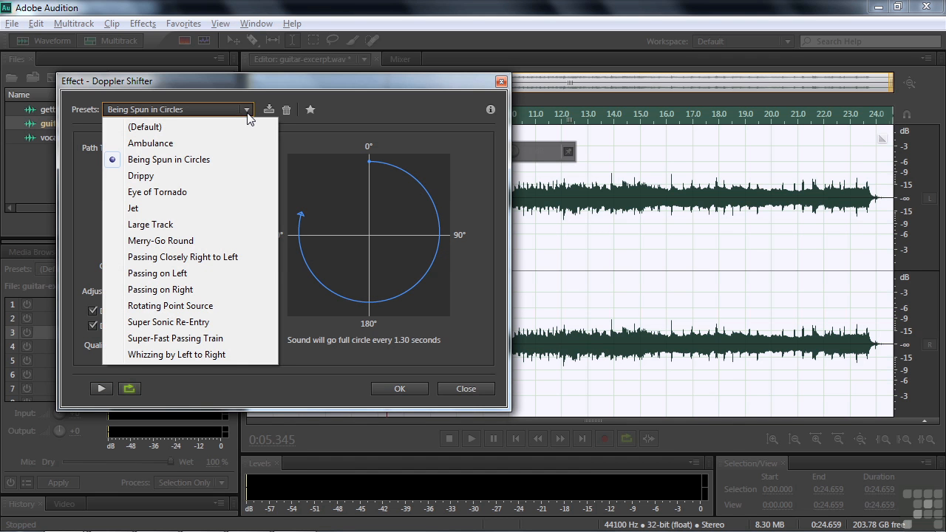
{"action": "left_click", "coordinate": [196, 269]}
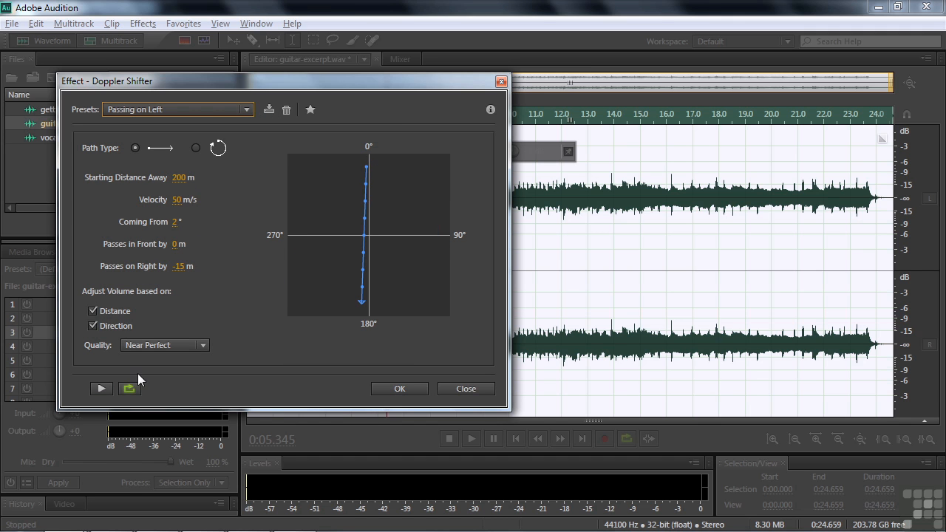
{"action": "left_click", "coordinate": [101, 389]}
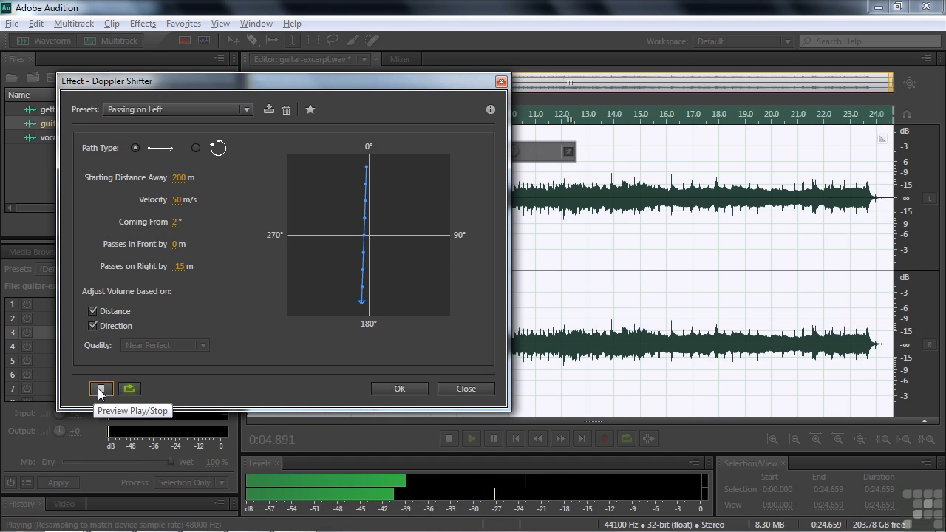
{"action": "left_click", "coordinate": [100, 388]}
Step: Load Doppler Shifter's Ambulance preset and audition the guitar with it for a few seconds
{"action": "left_click", "coordinate": [244, 111]}
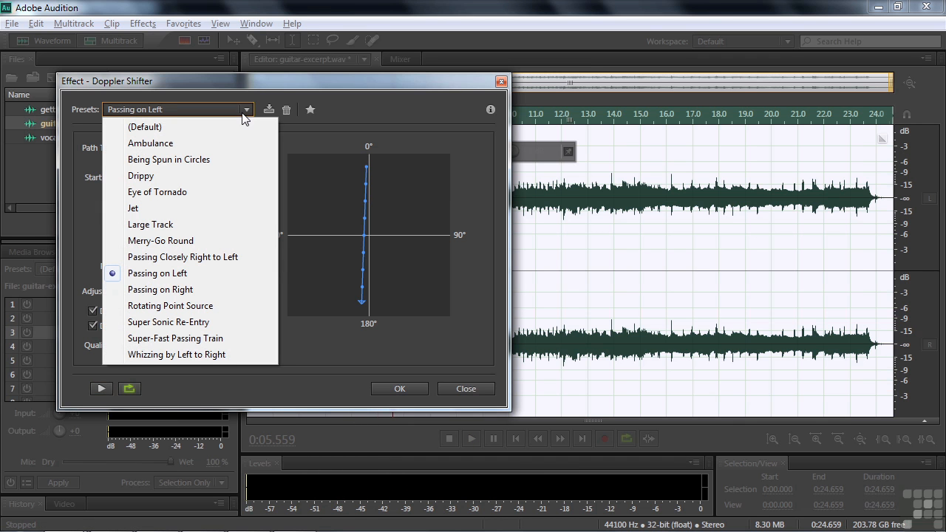
{"action": "left_click", "coordinate": [166, 143]}
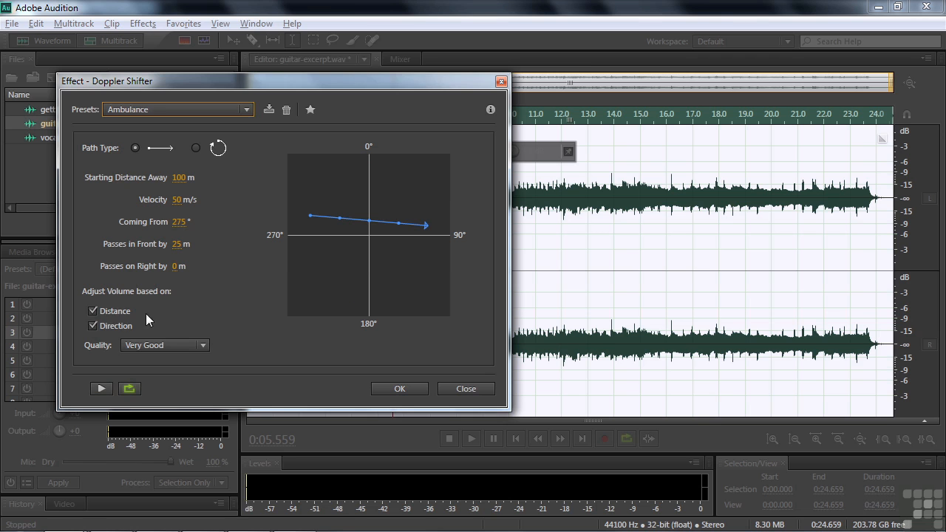
{"action": "left_click", "coordinate": [100, 390]}
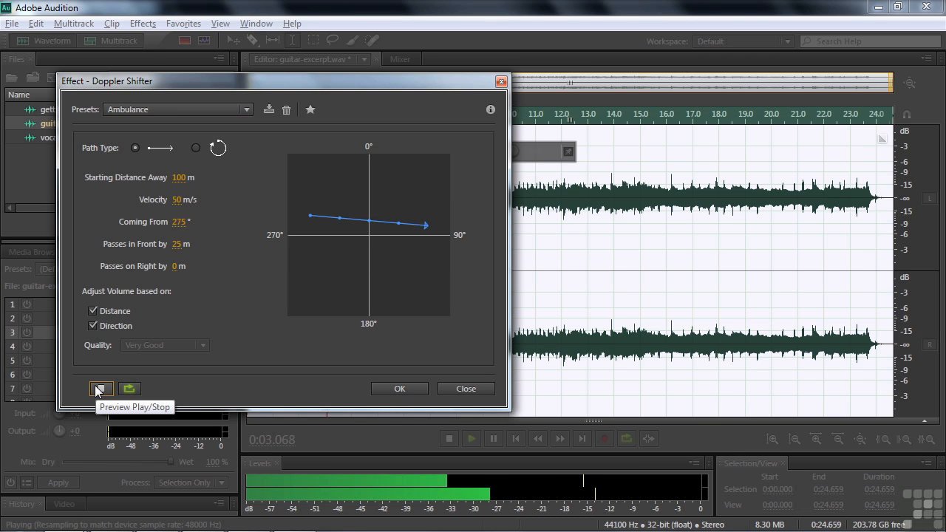
{"action": "left_click", "coordinate": [101, 390]}
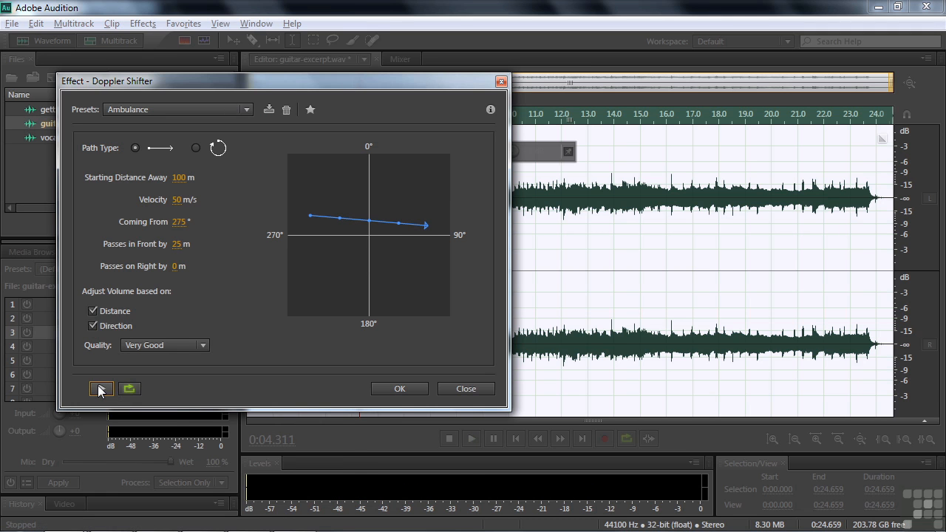